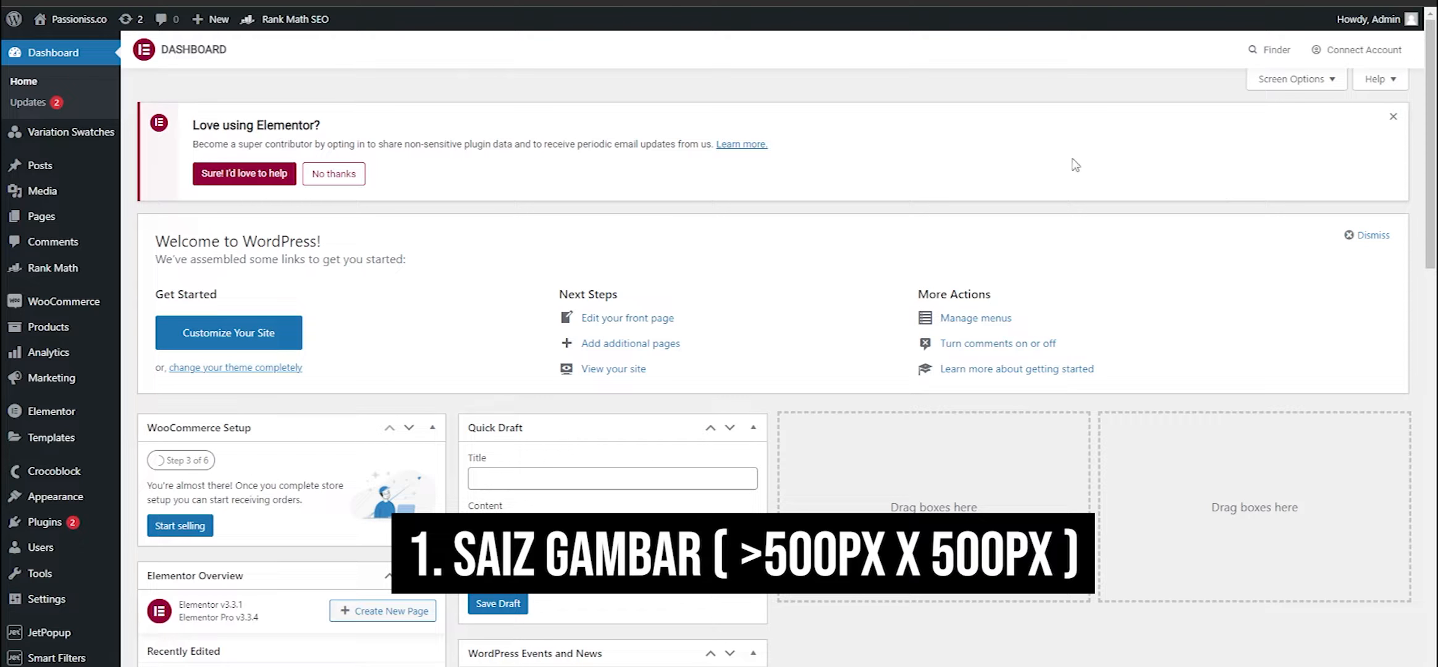
Look through the images in the Passionissco folder in File Explorer, and open its kalka subfolder
mouse_move(81, 221)
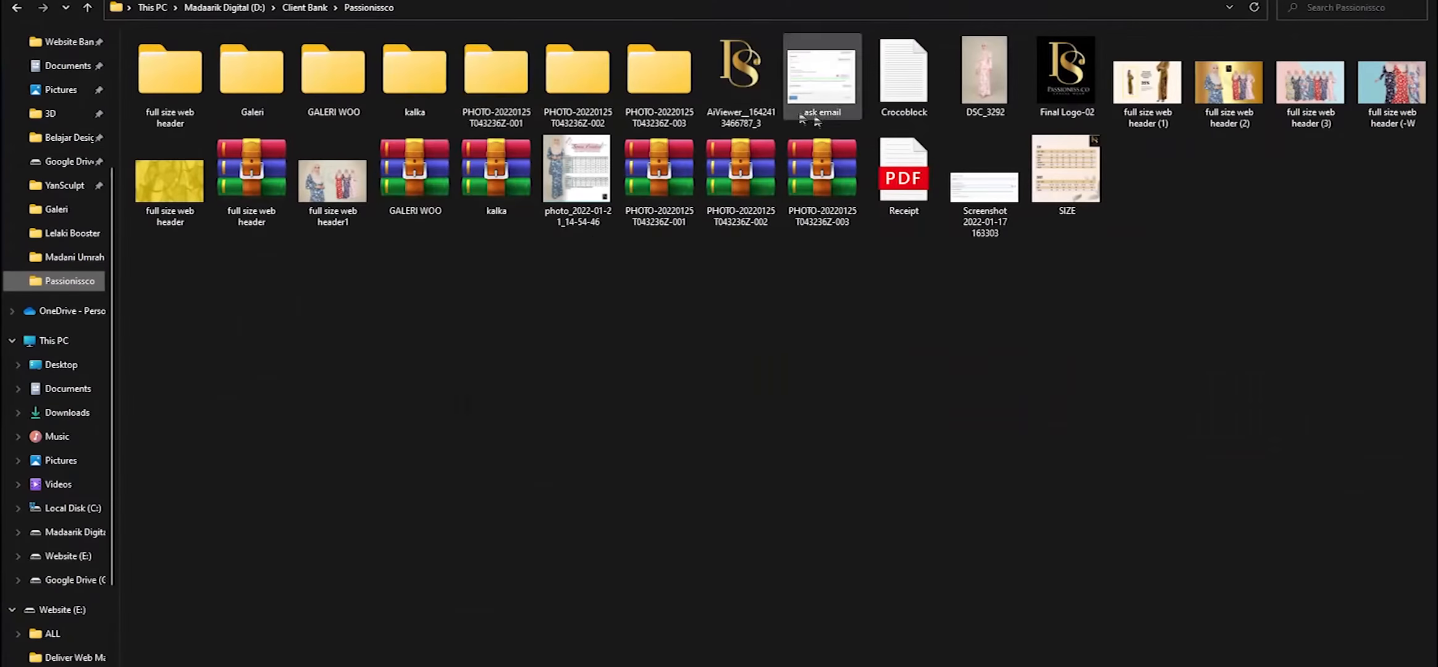
left_click(561, 204)
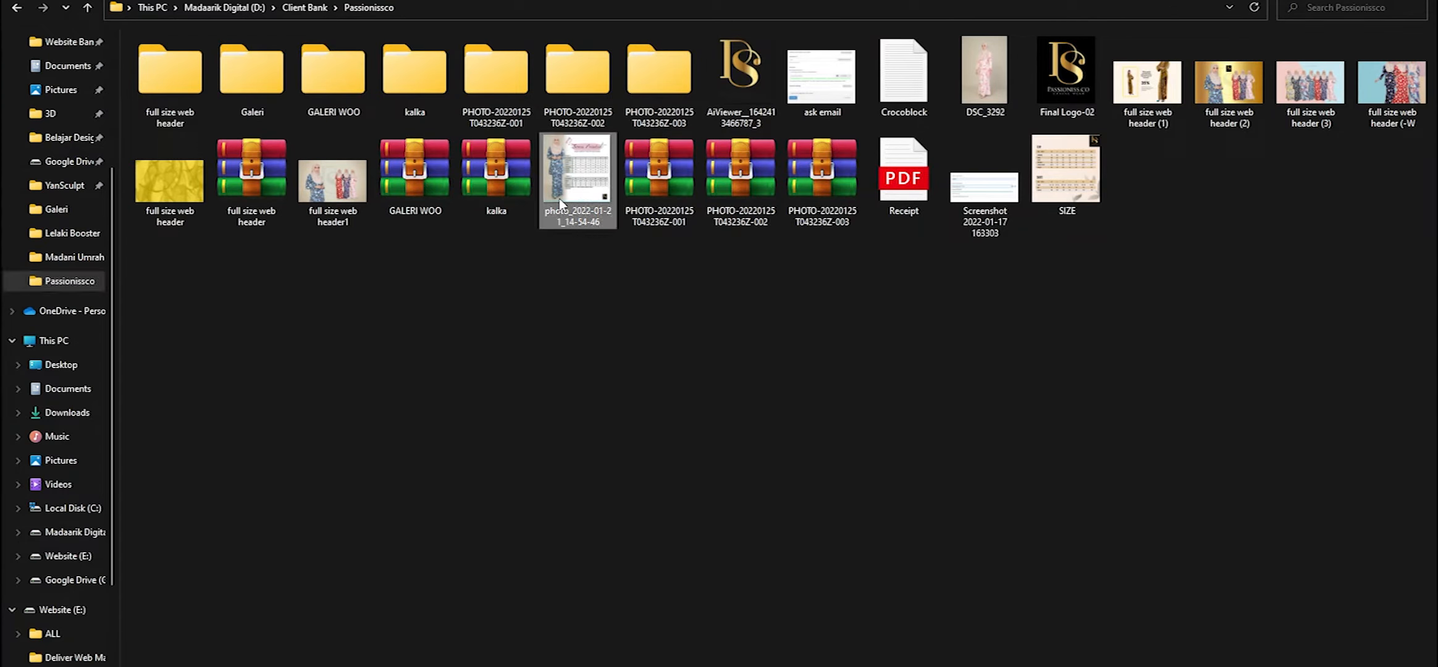
left_click(329, 193)
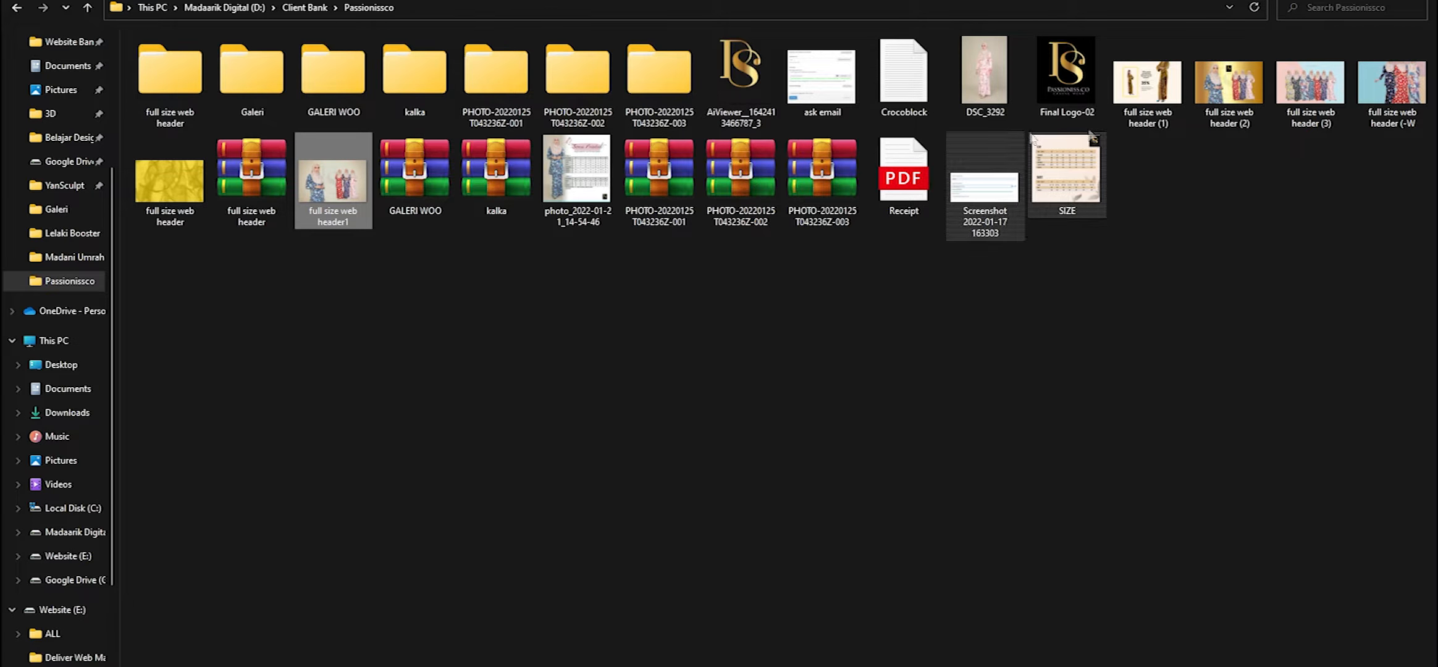
left_click(1206, 85)
left_click(1143, 89)
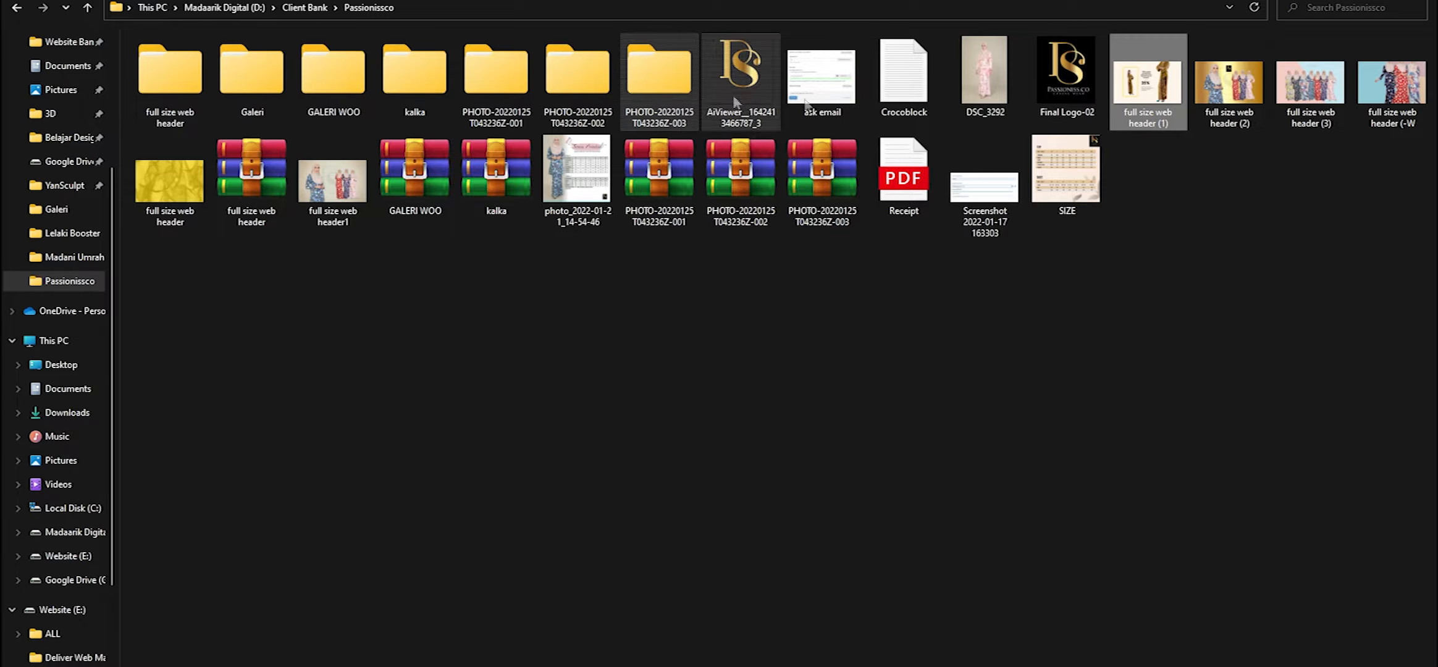
double_click(512, 81)
left_click(87, 7)
double_click(421, 84)
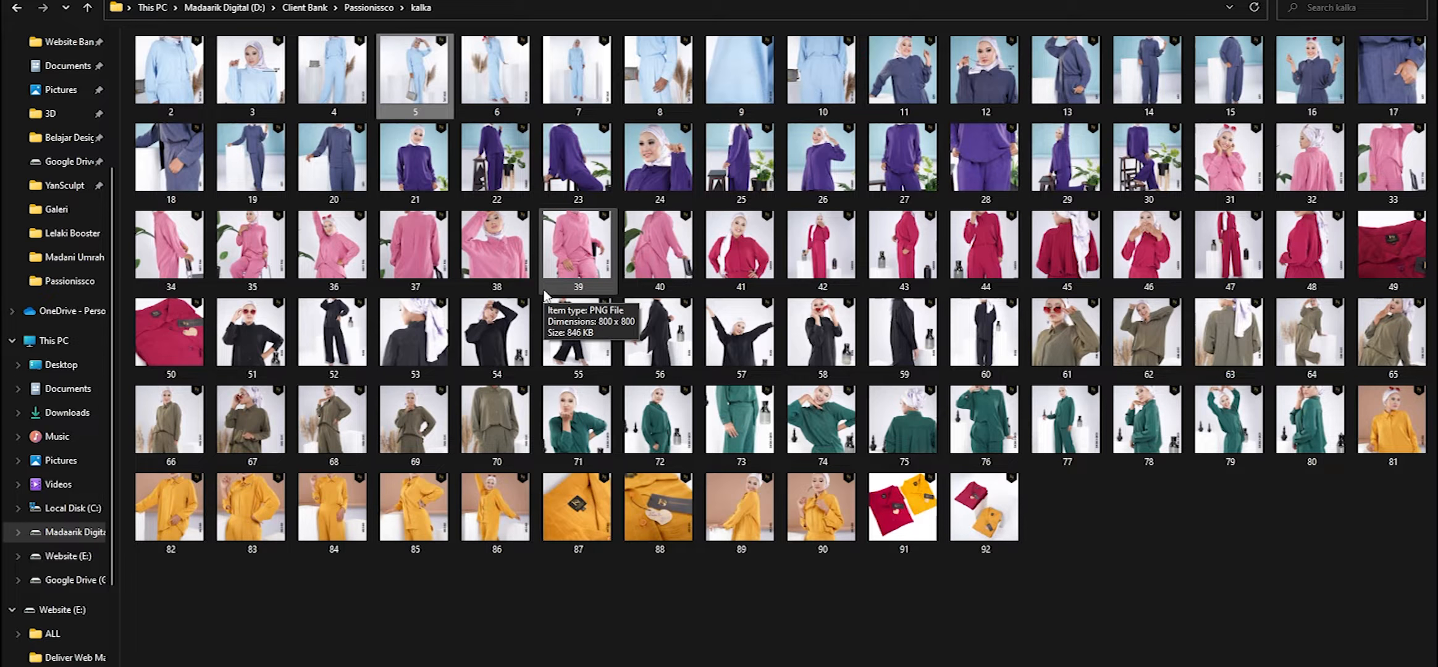
Examine the numbered product photos in the kalka folder, comparing the shots of each outfit colour
left_click(165, 86)
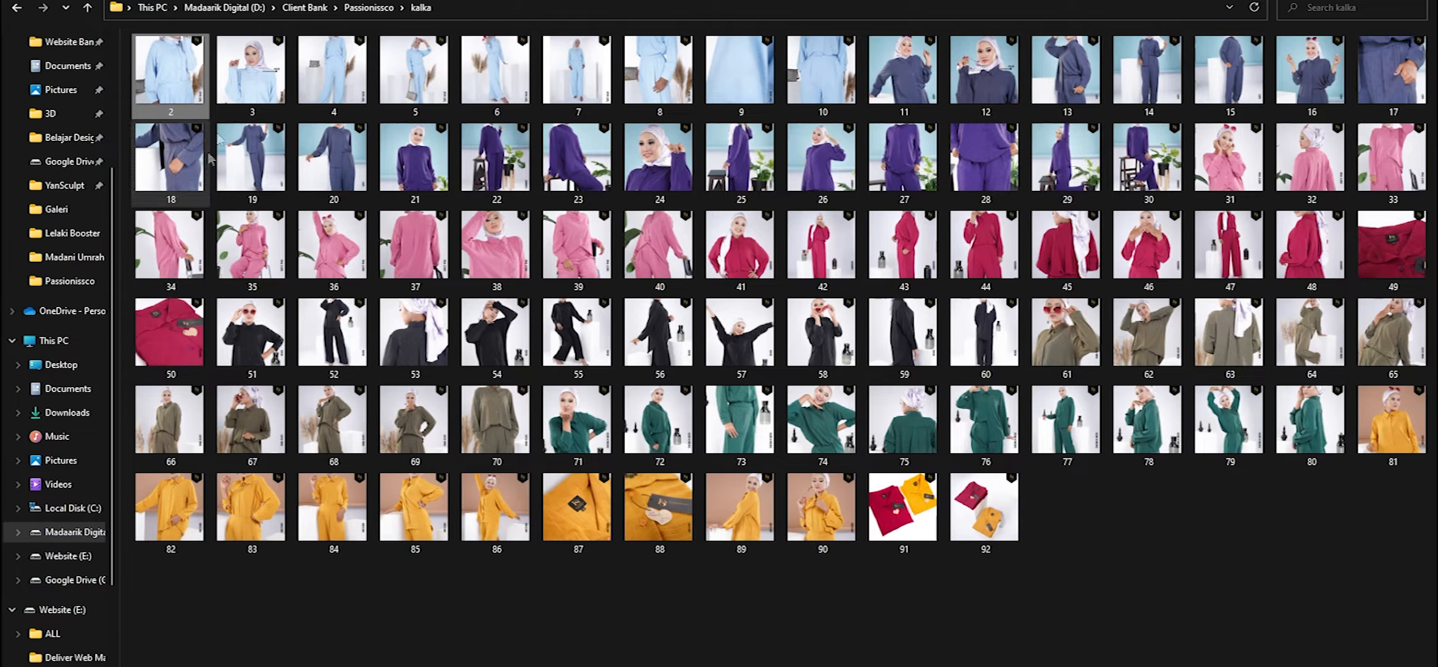
left_click(238, 84)
left_click(356, 73)
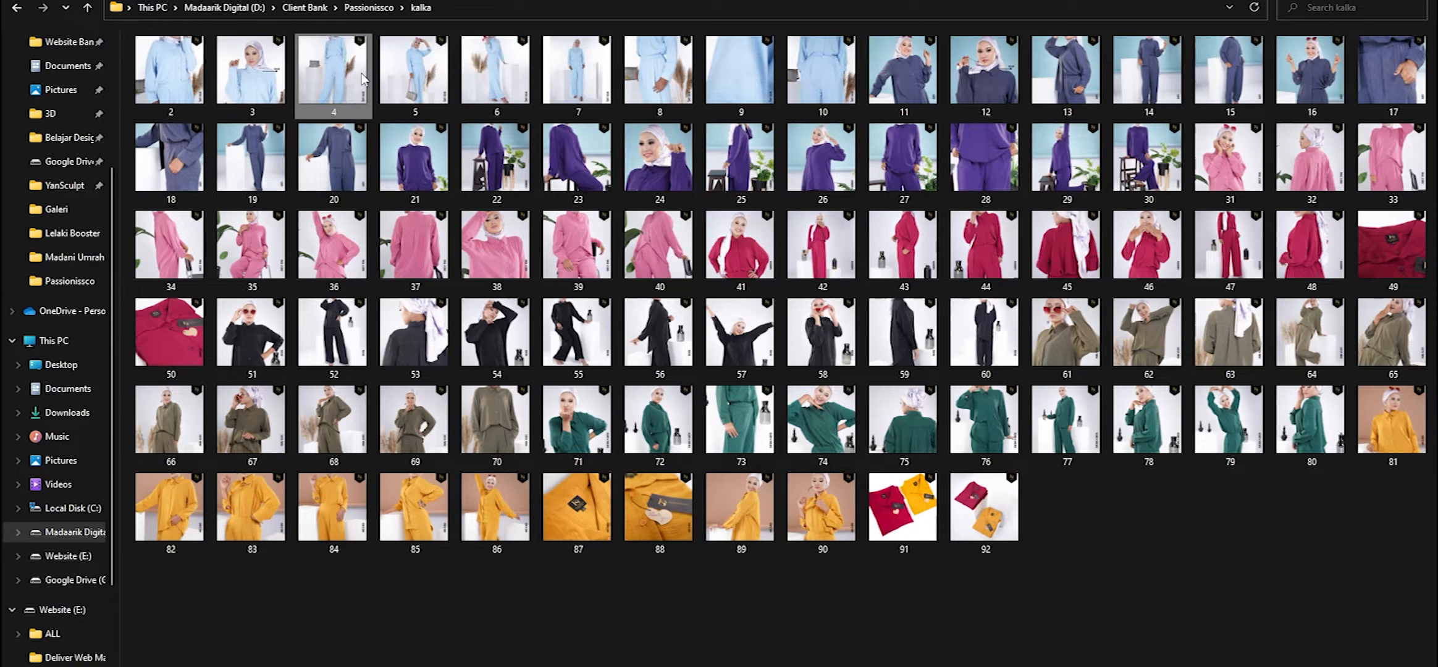
left_click(450, 93)
left_click(520, 84)
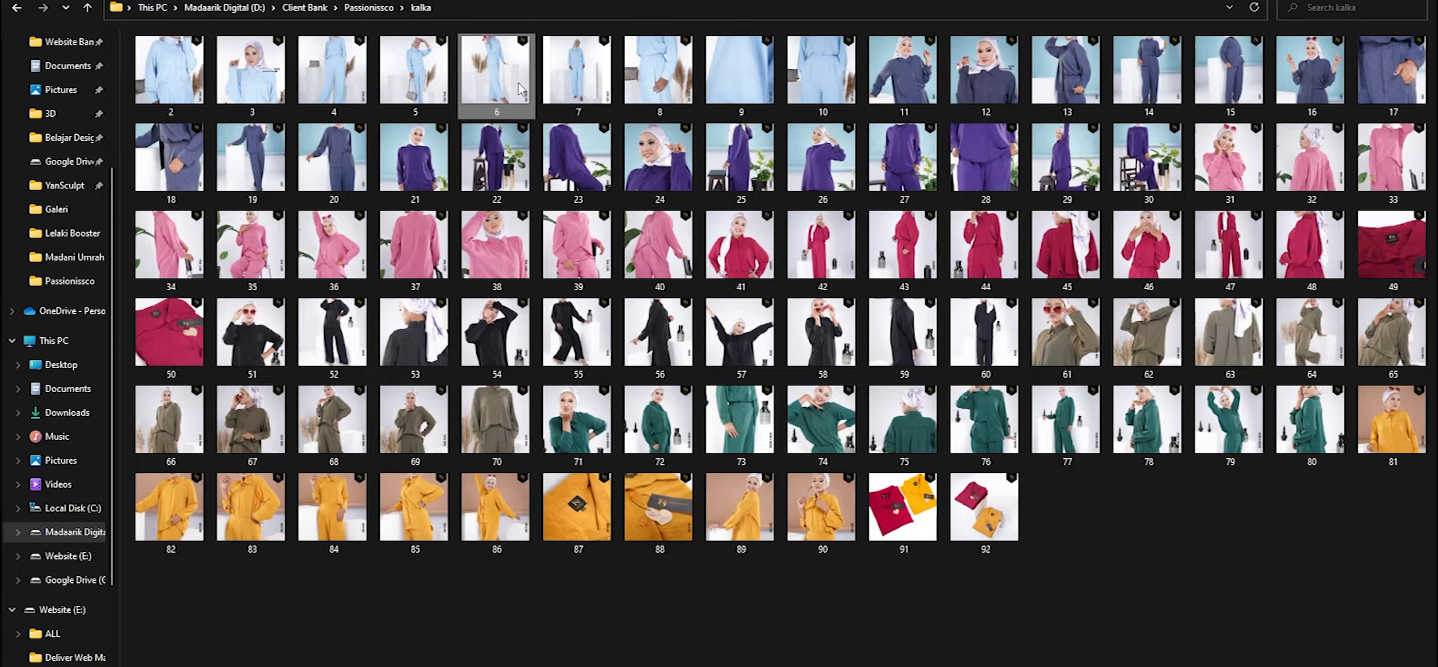
left_click(580, 76)
left_click(678, 76)
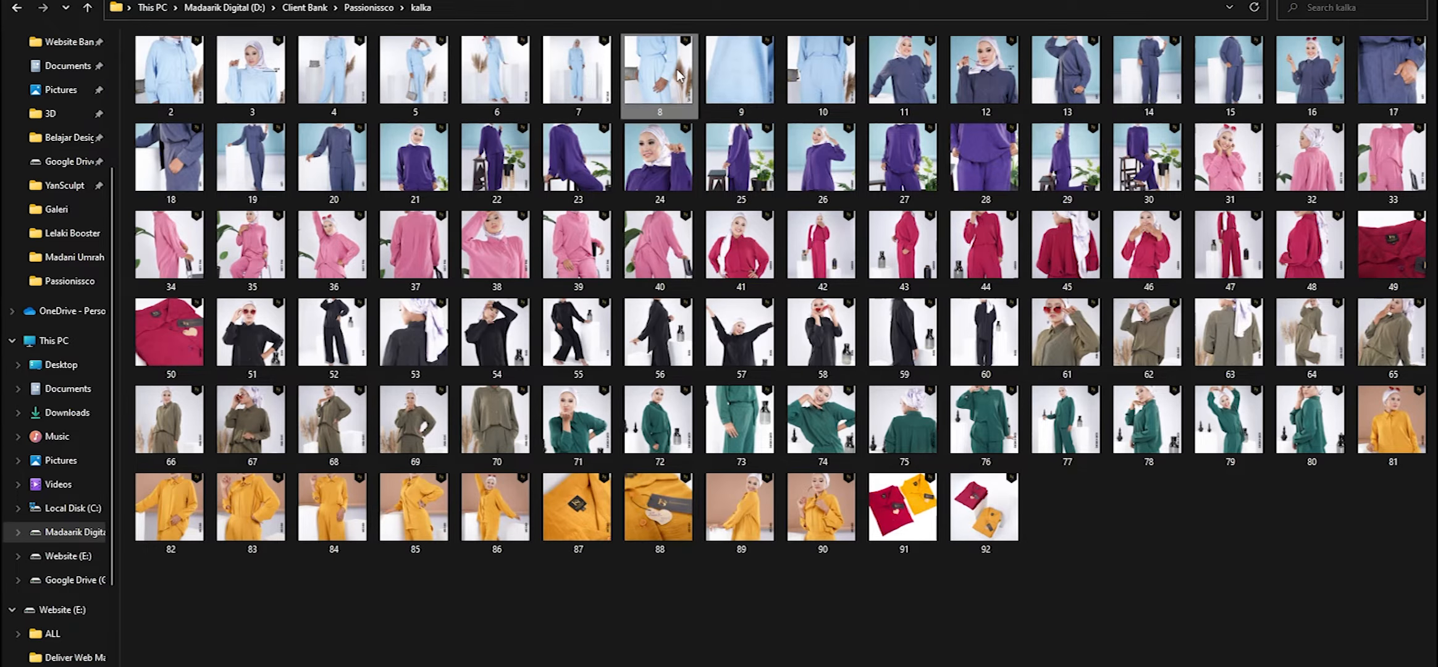
left_click(800, 78)
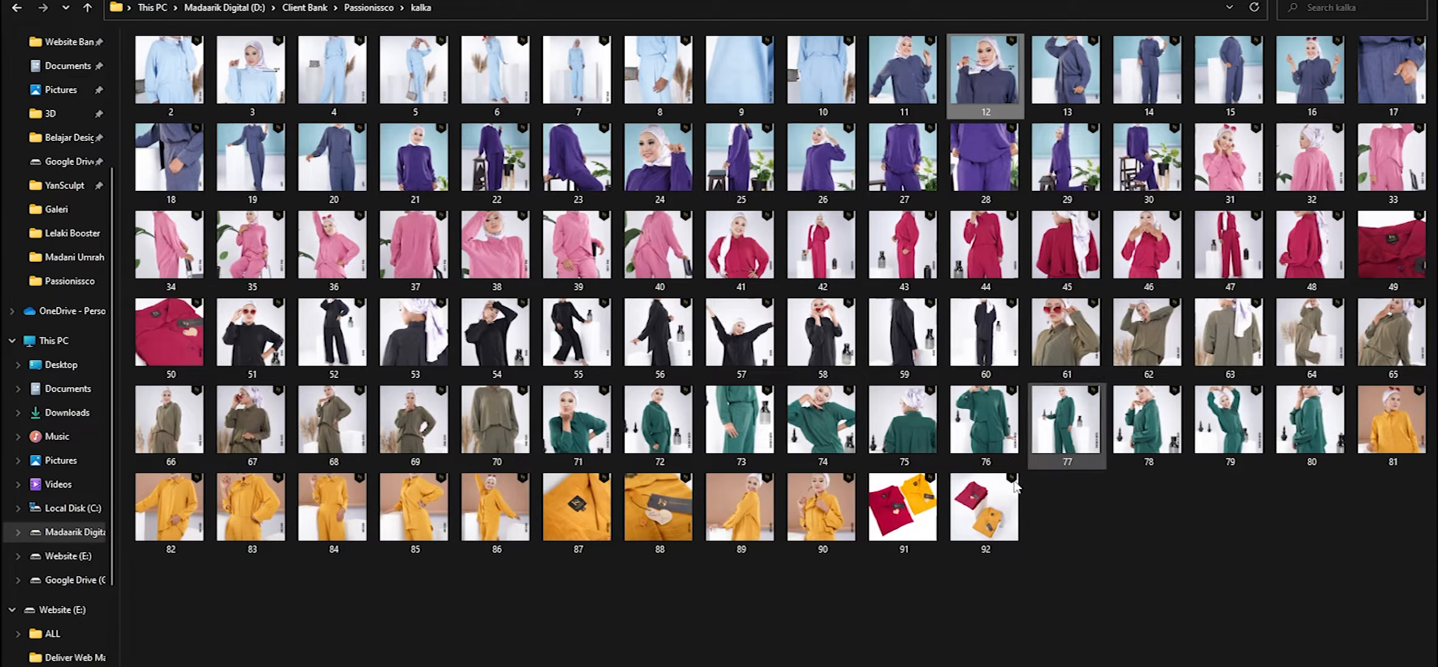
left_click(1109, 503)
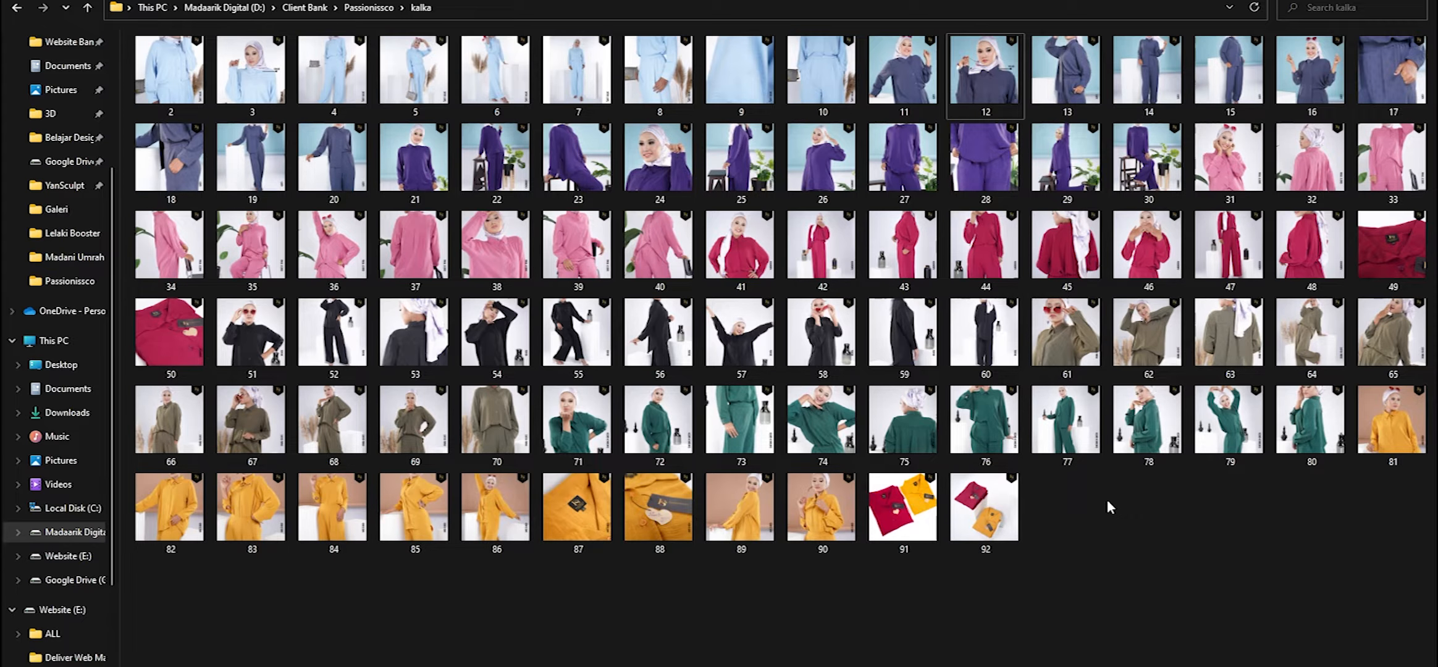
left_click(995, 415)
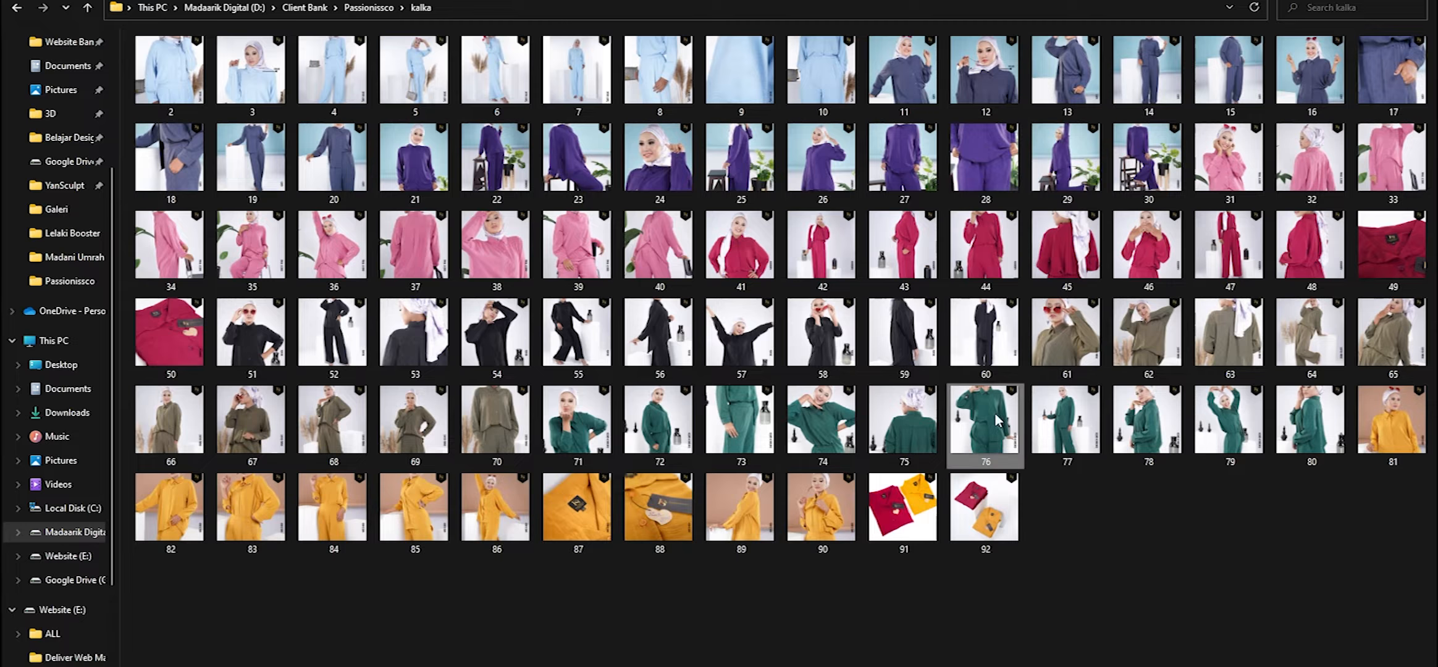
left_click(913, 414)
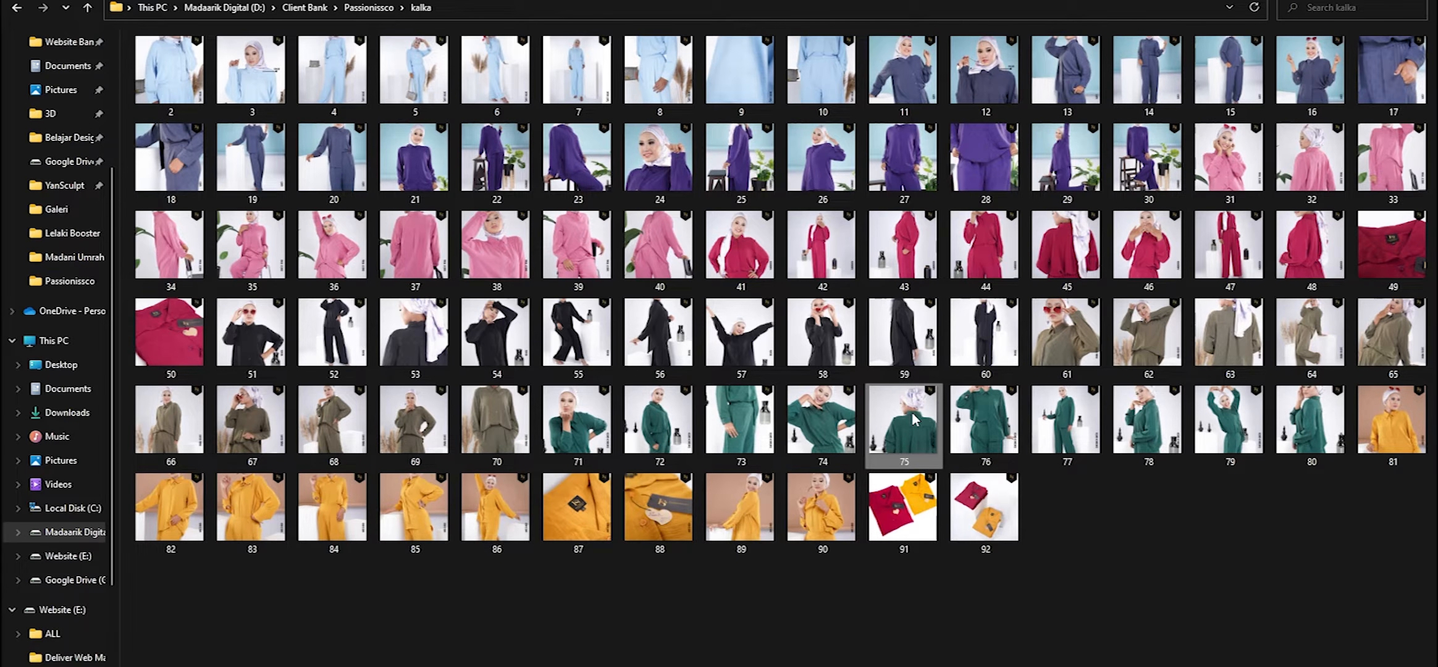
Switch back to the WordPress admin and look through the whole Media Library, loading the remaining items
key("super+Down")
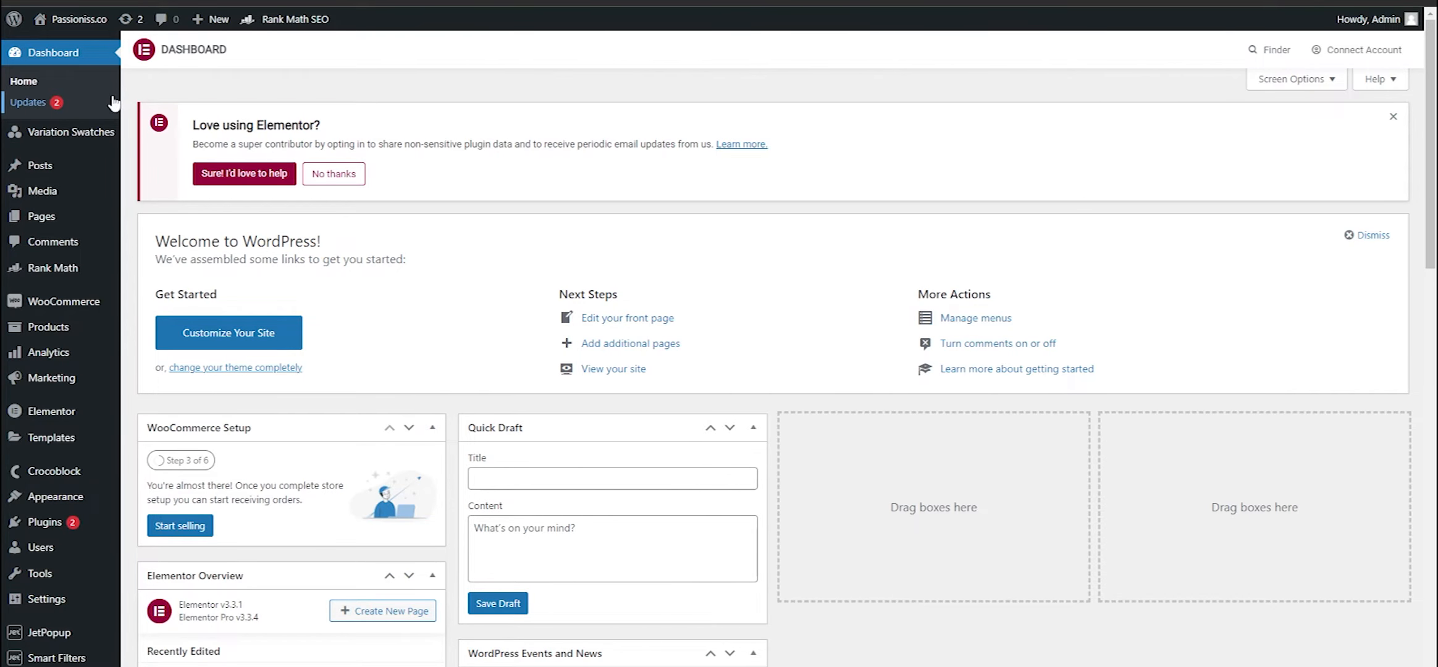
mouse_move(78, 197)
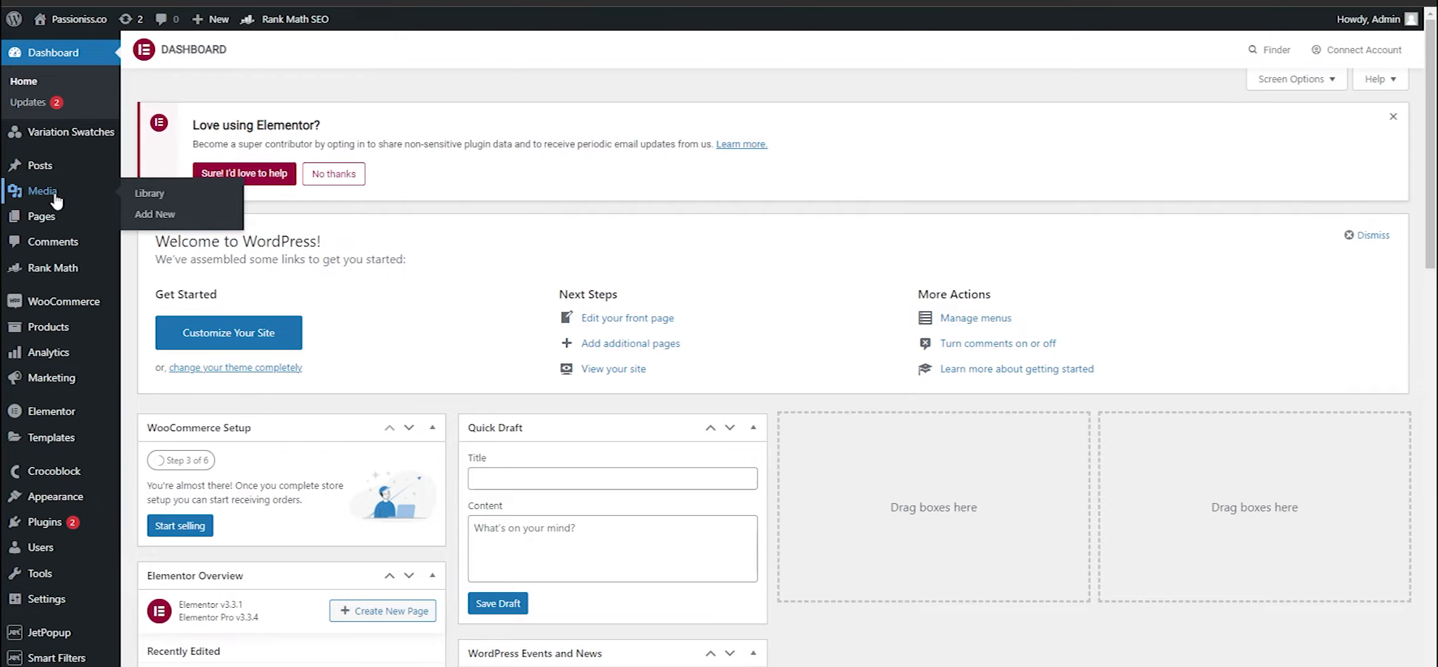
left_click(55, 198)
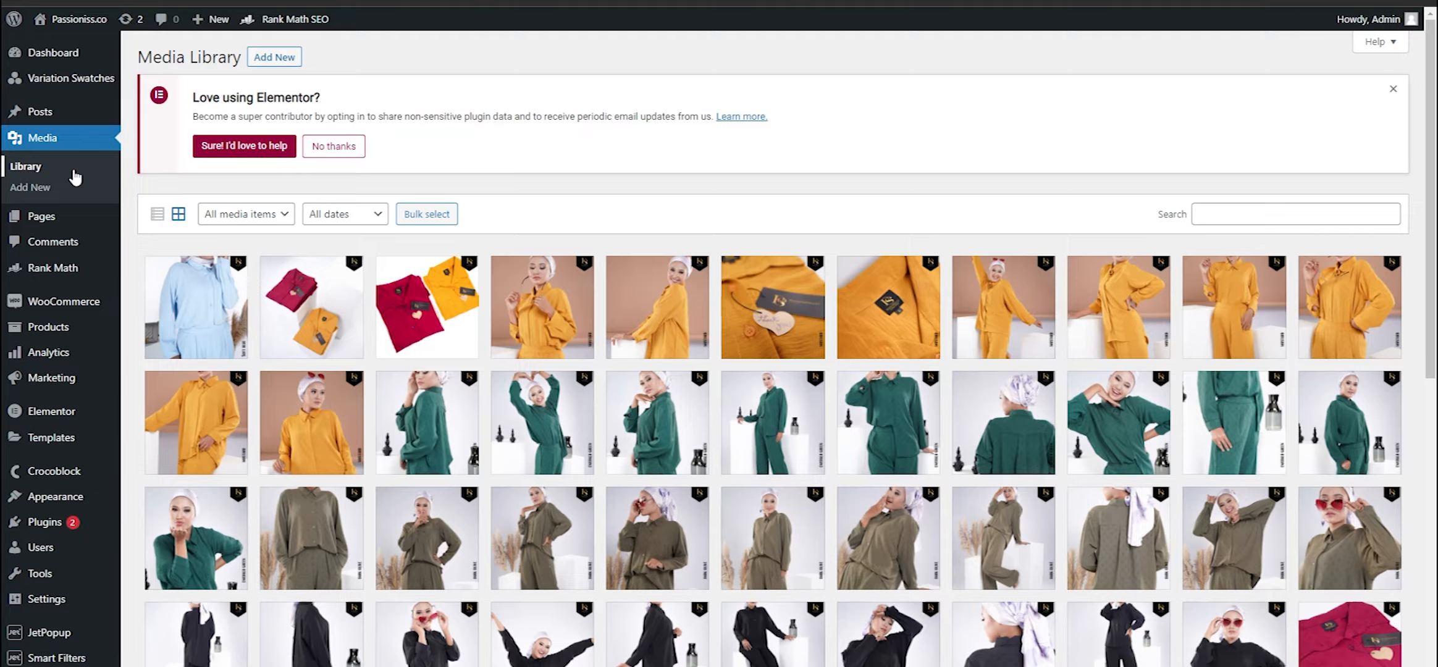
scroll(836, 593, "down", 10)
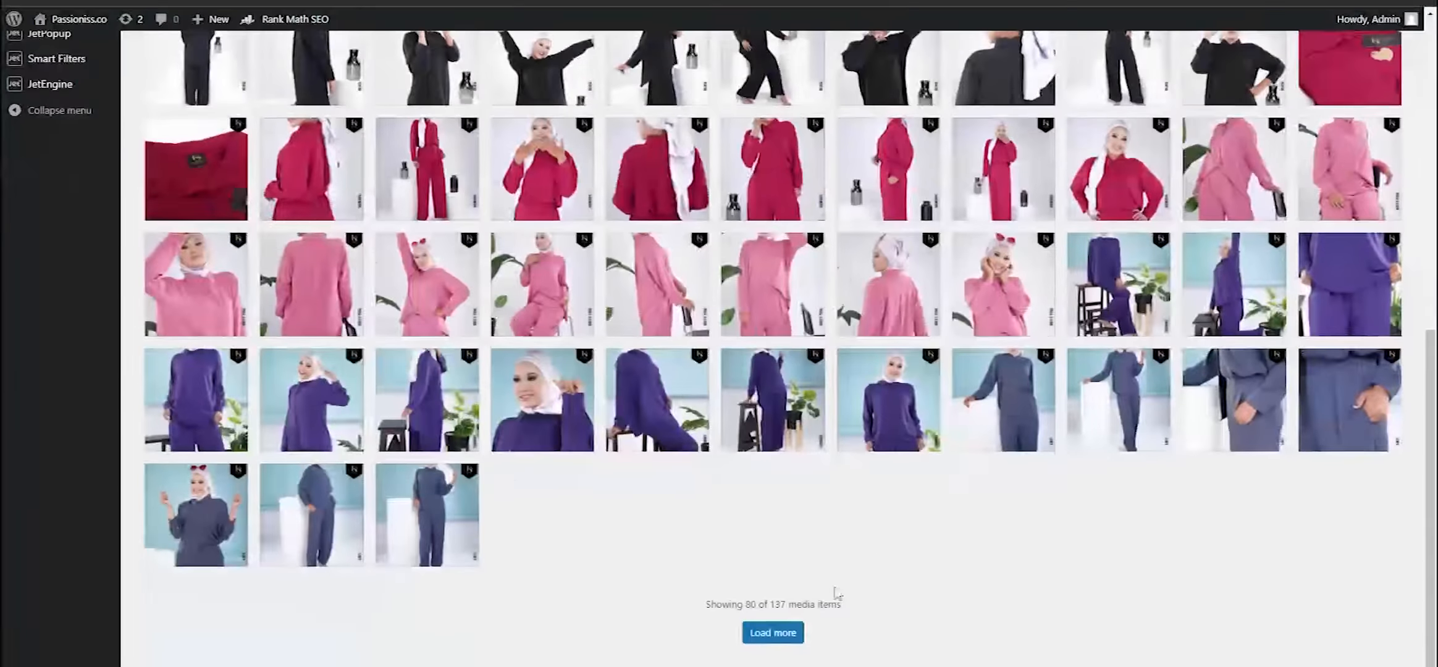
left_click(772, 632)
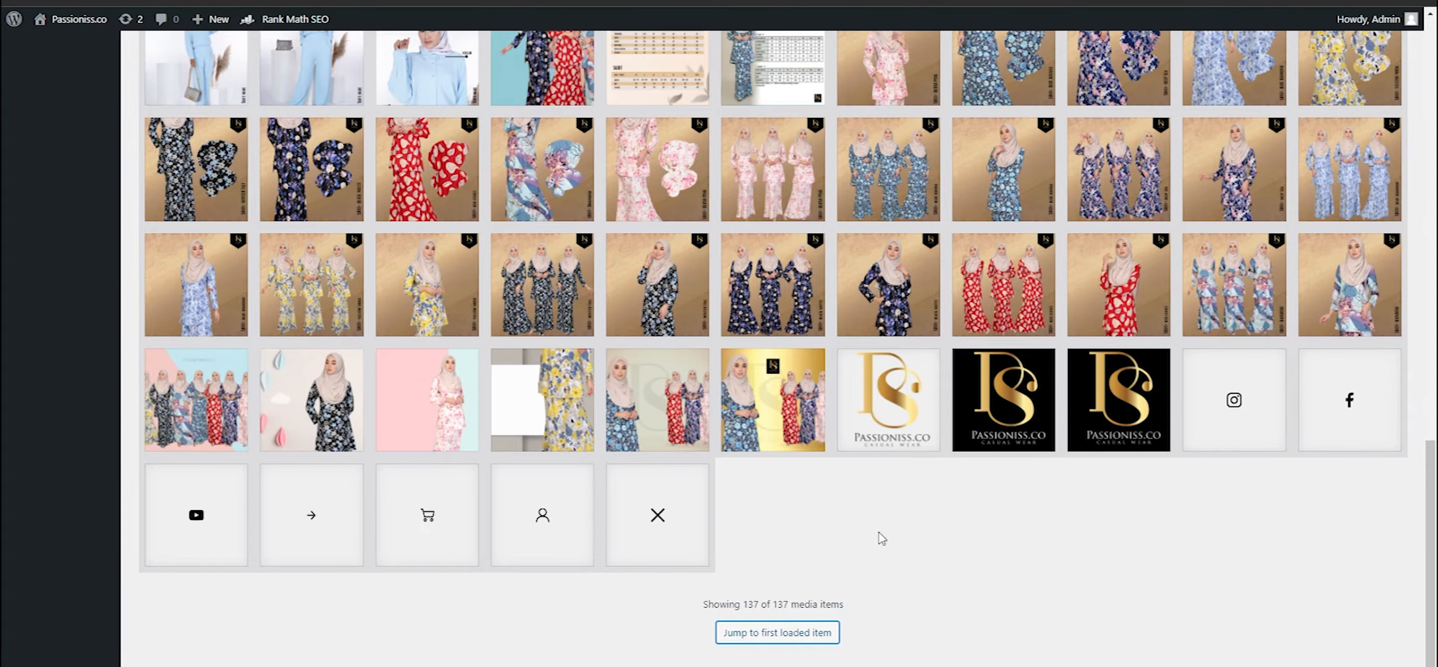
scroll(882, 538, "up", 12)
scroll(886, 537, "down", 10)
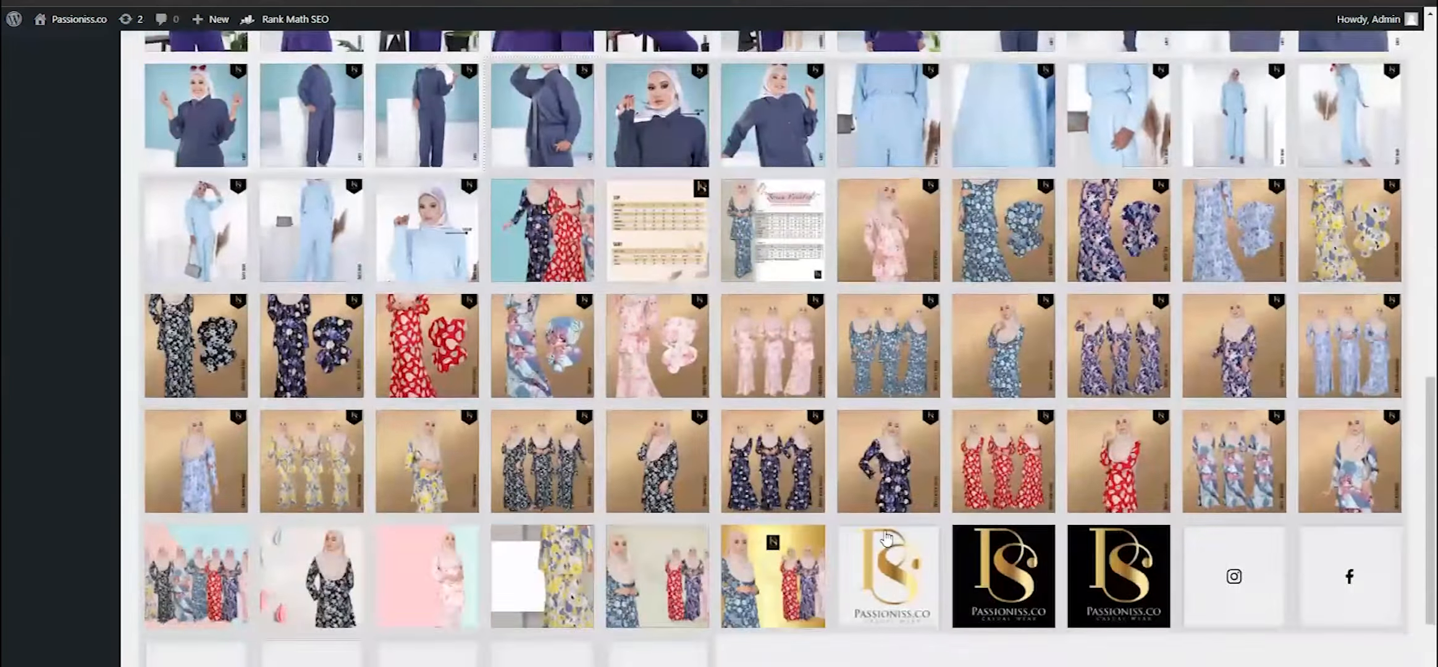
scroll(886, 538, "down", 3)
scroll(883, 534, "up", 15)
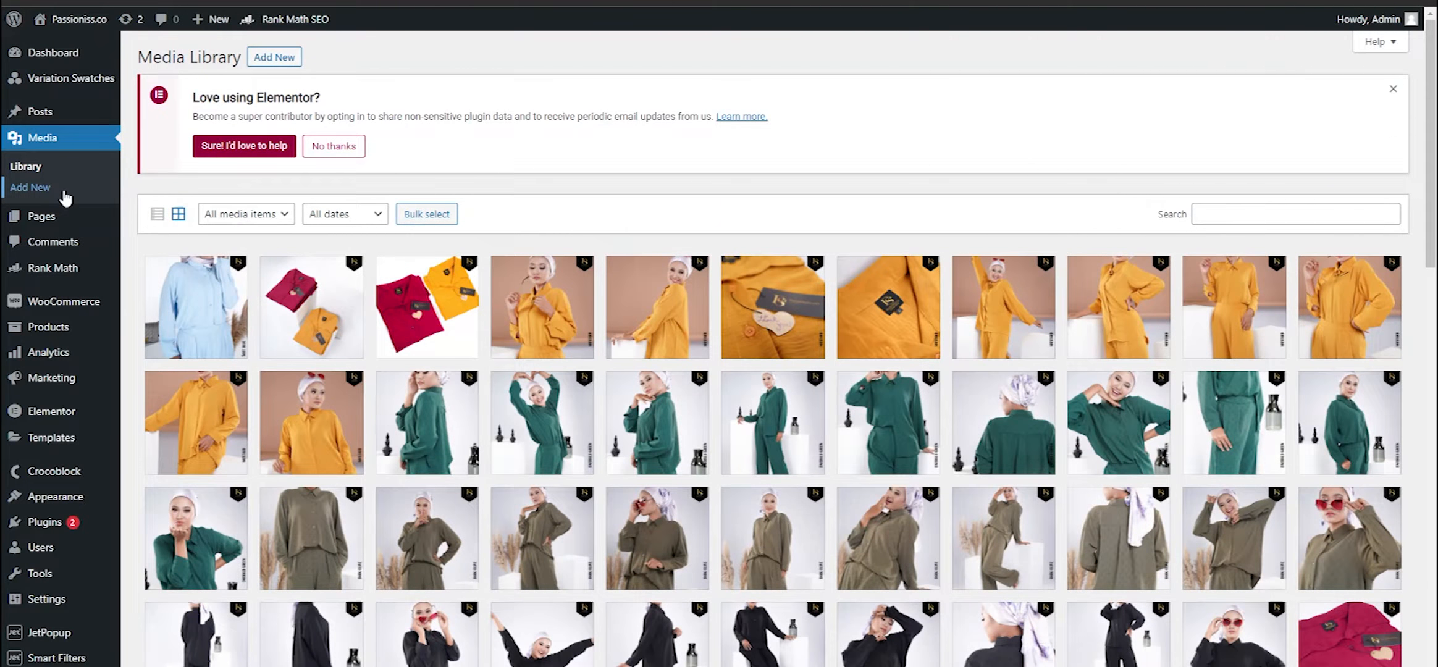
Open the page for uploading new media files
left_click(37, 187)
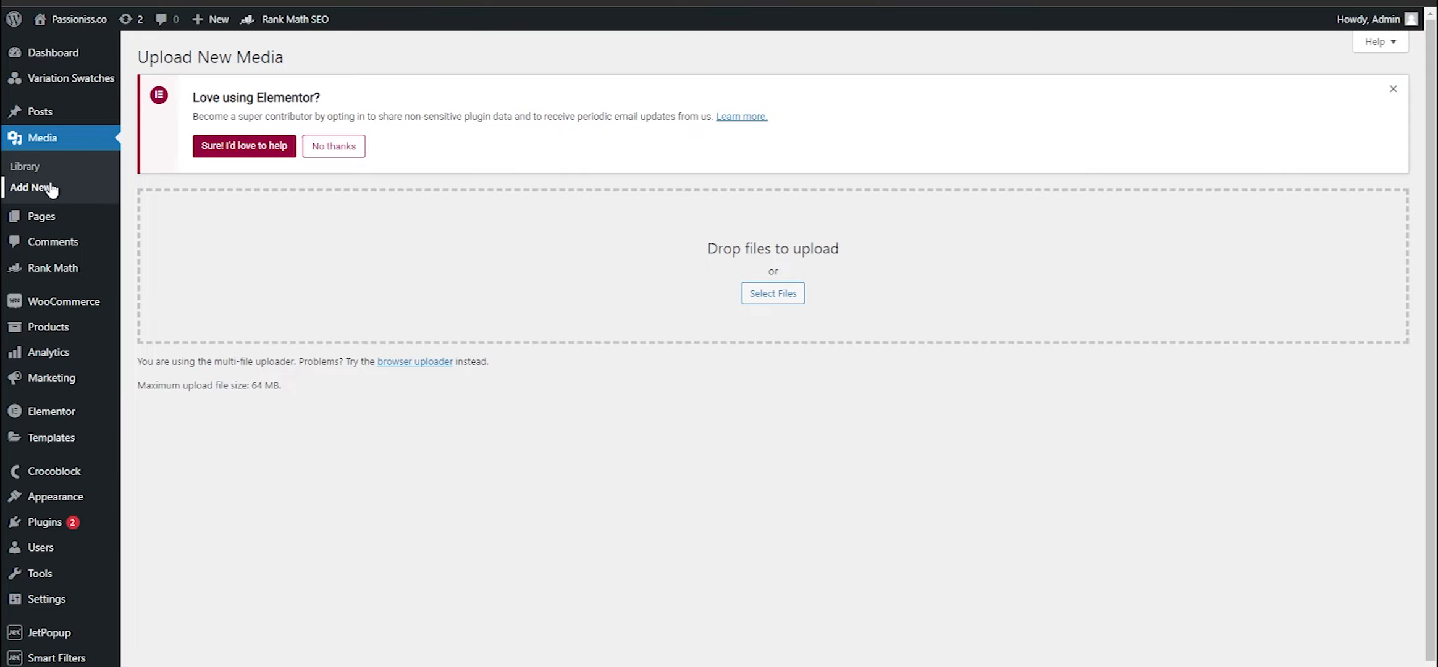
left_click(783, 294)
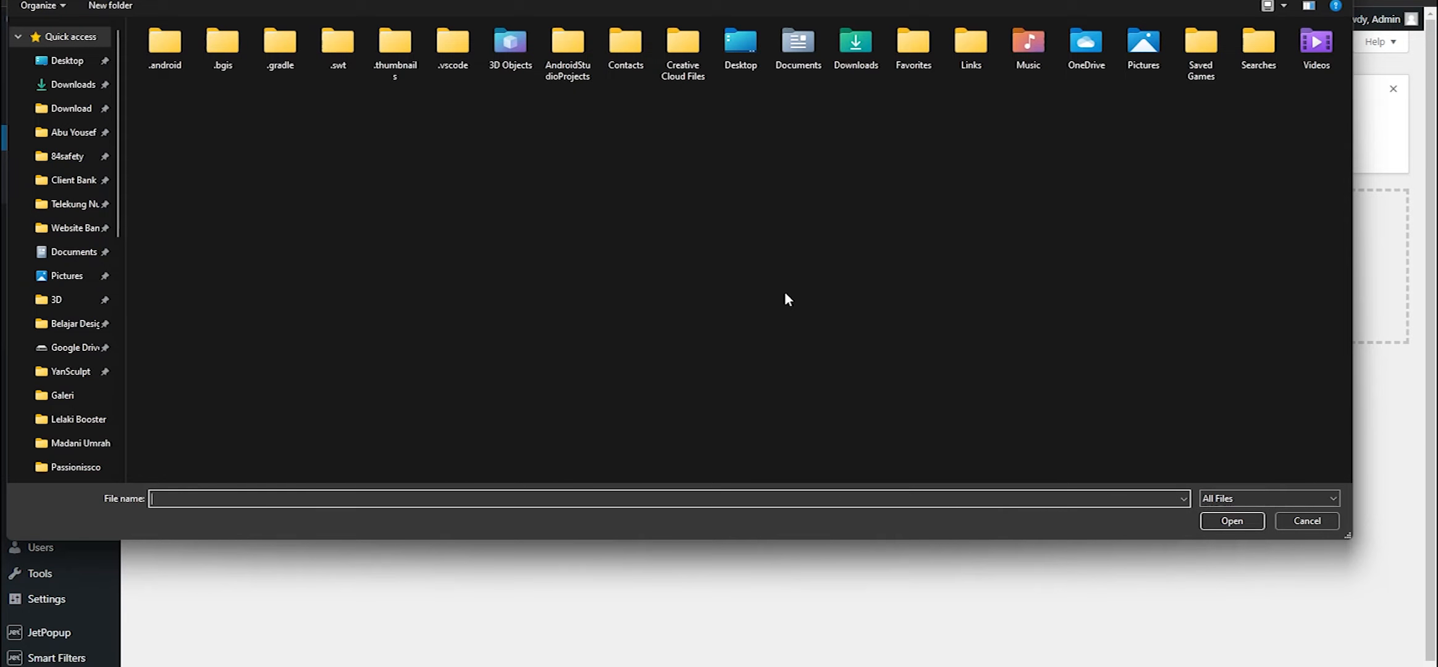
left_click(91, 469)
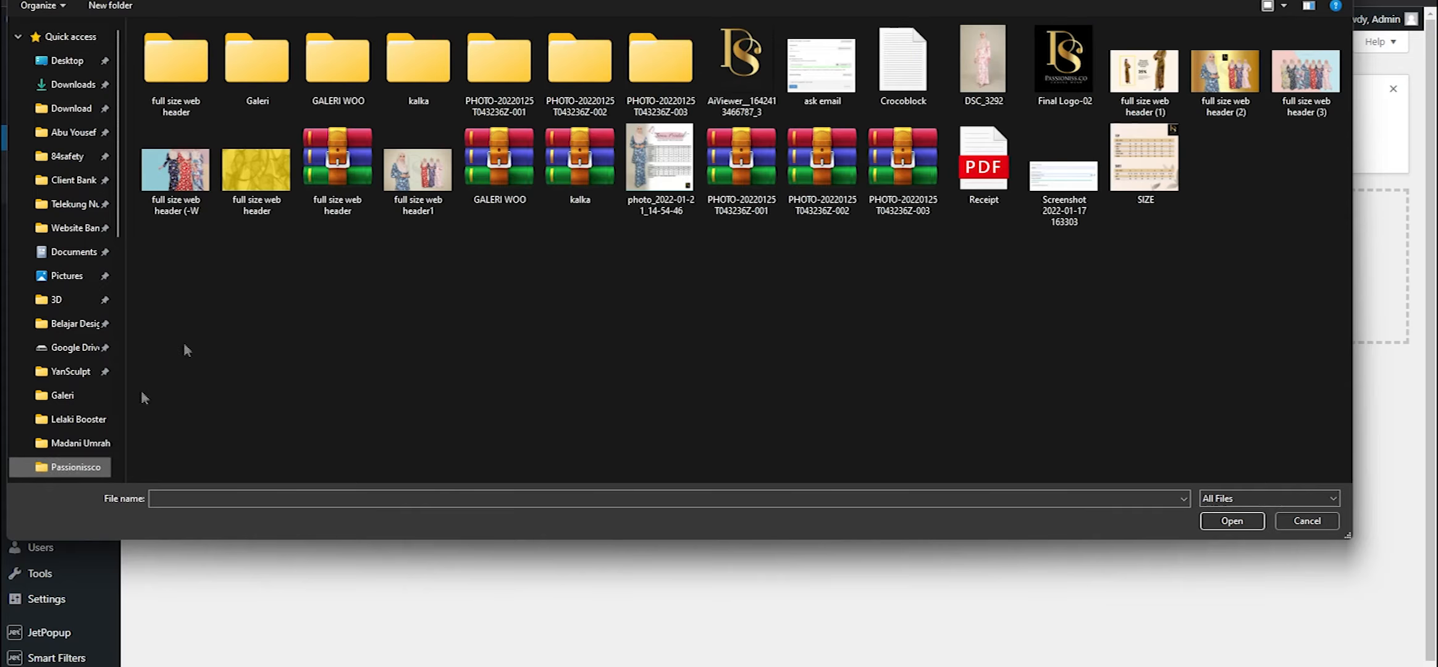
double_click(444, 76)
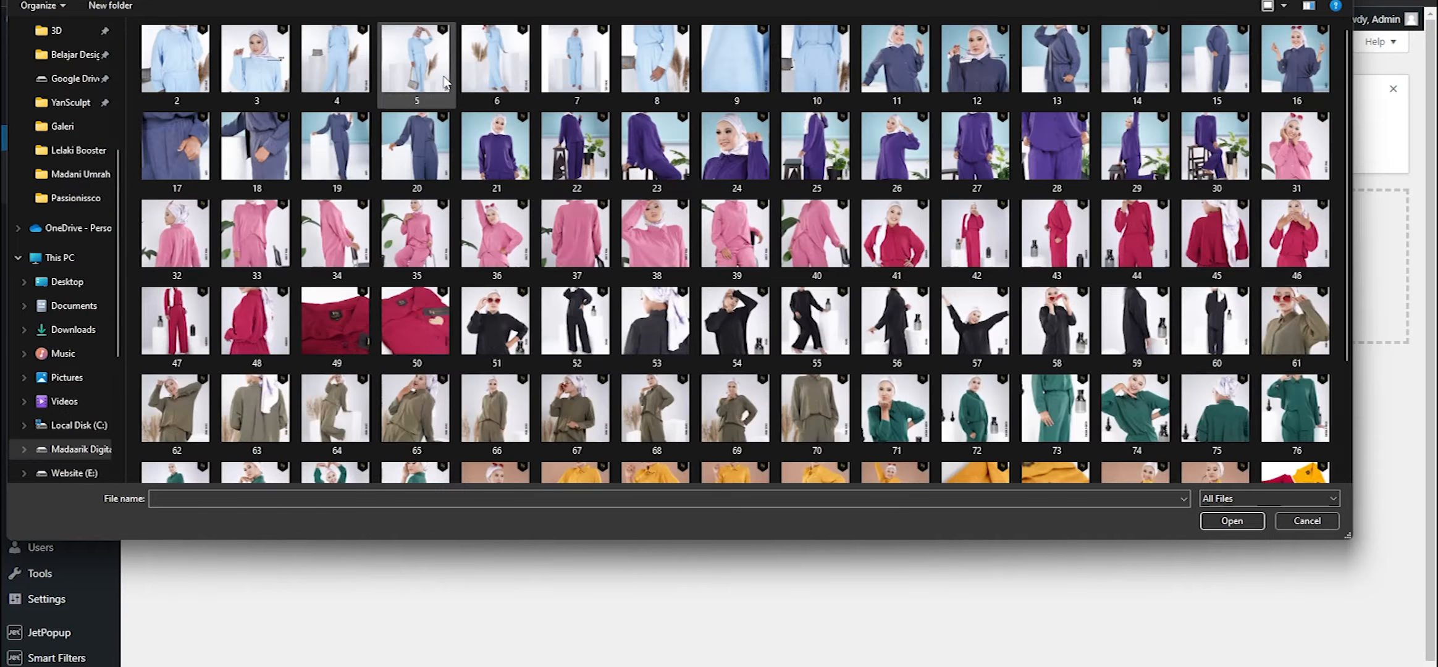
left_click(204, 82)
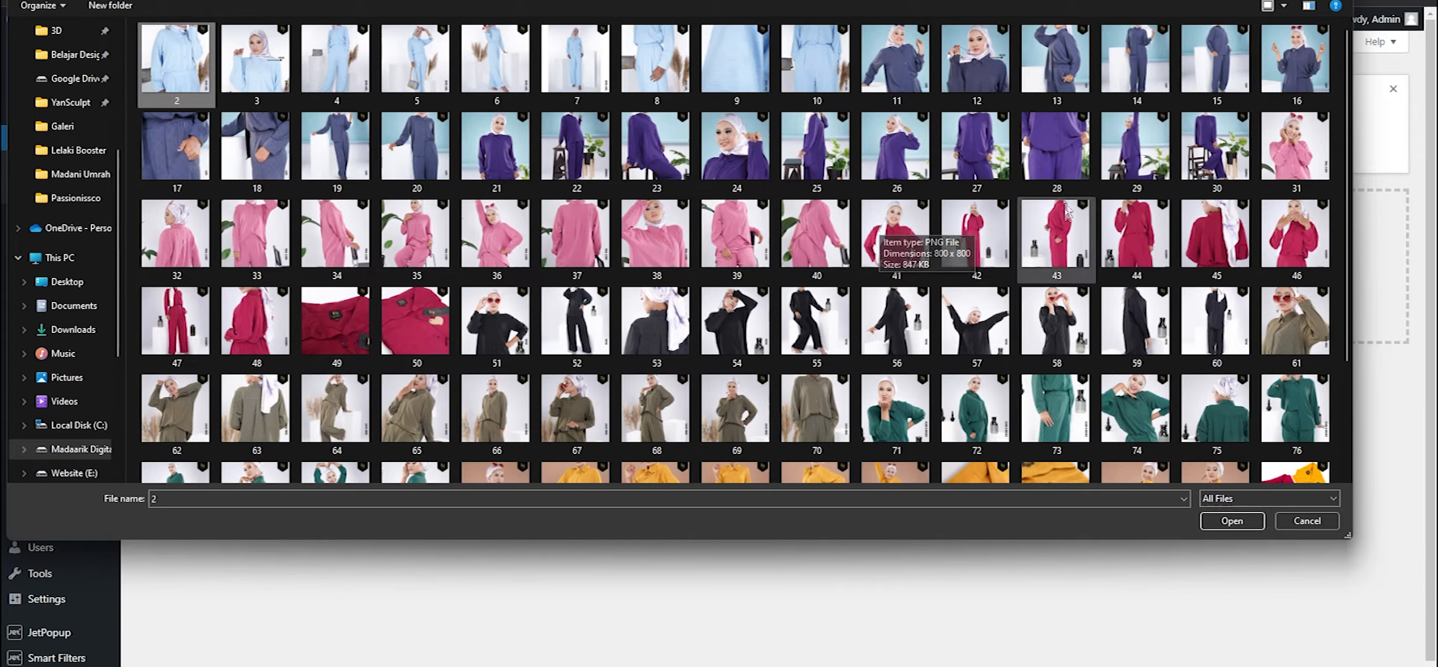
left_click(1075, 247, "shift")
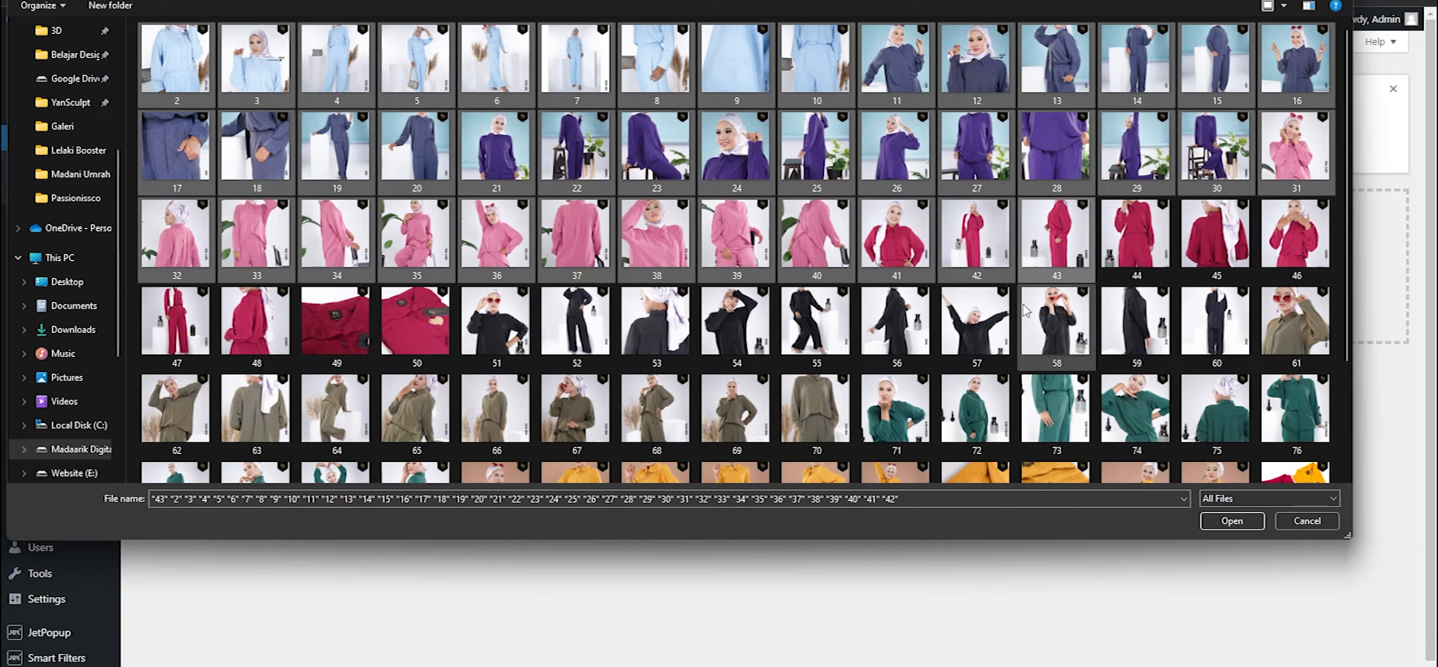
left_click(895, 244)
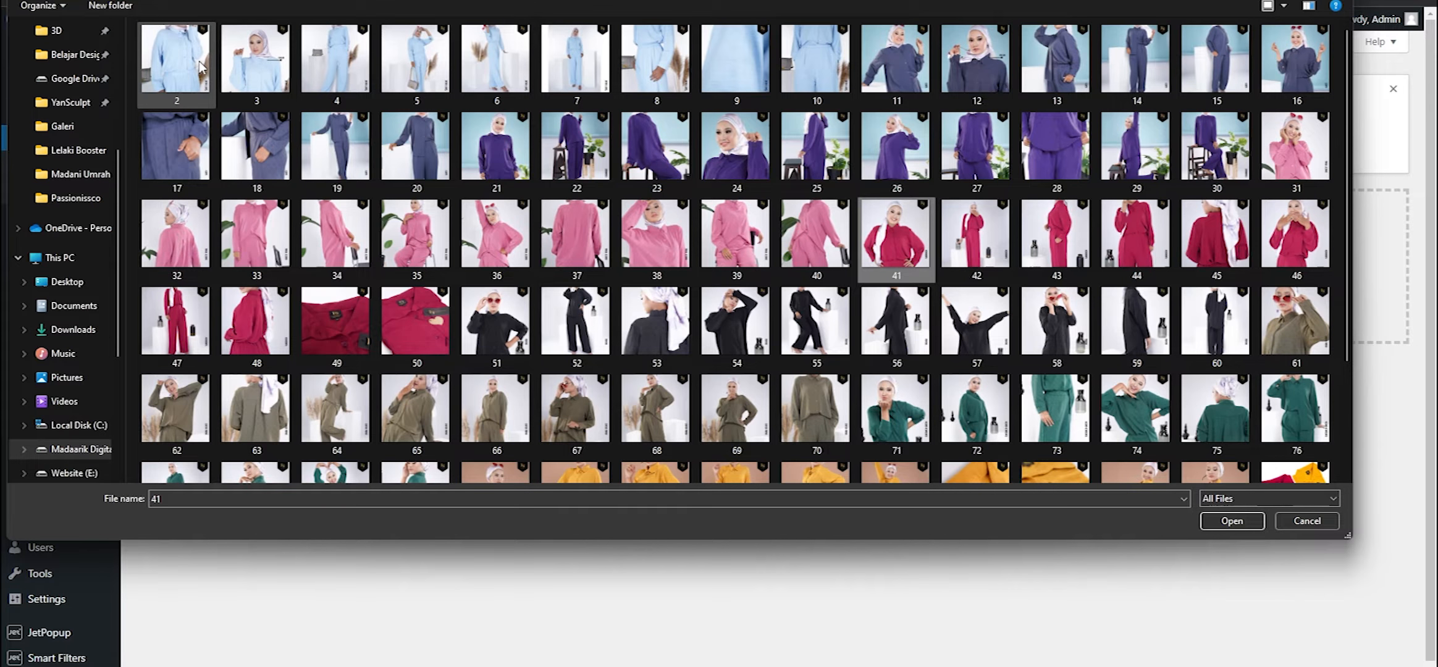
key("ctrl+a")
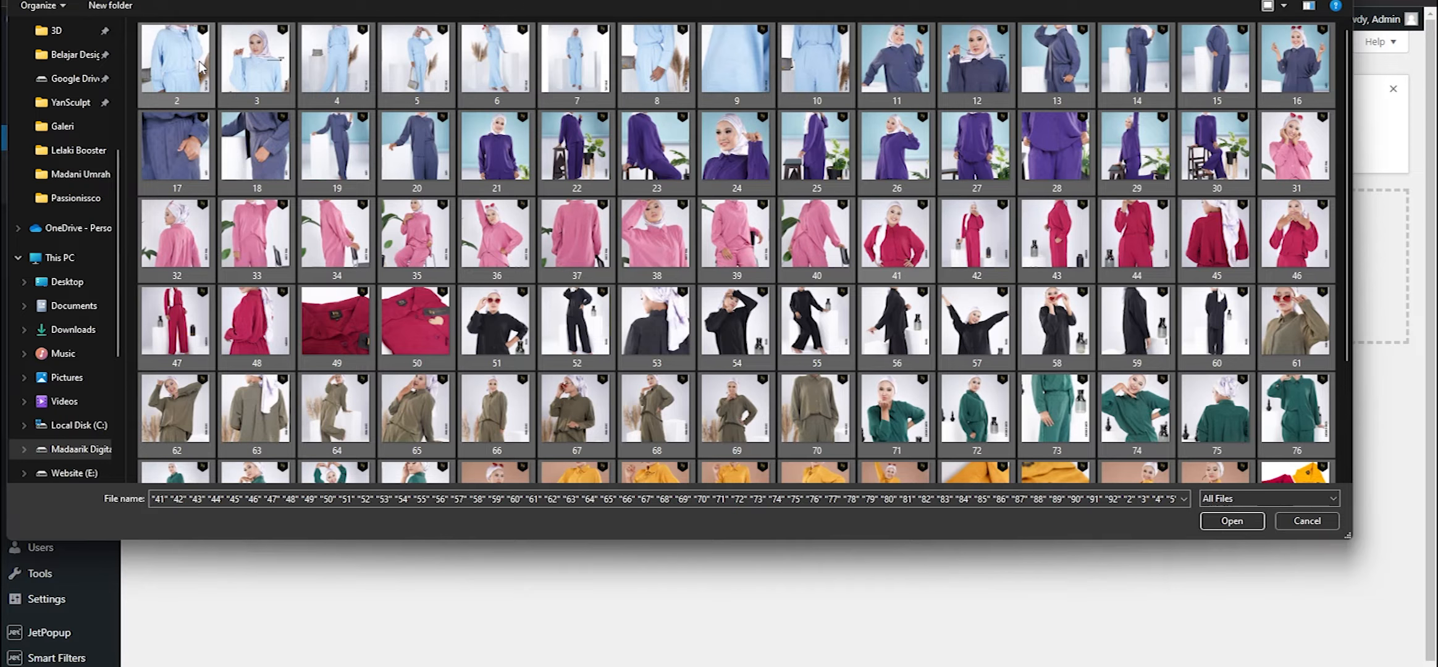
left_click(198, 65)
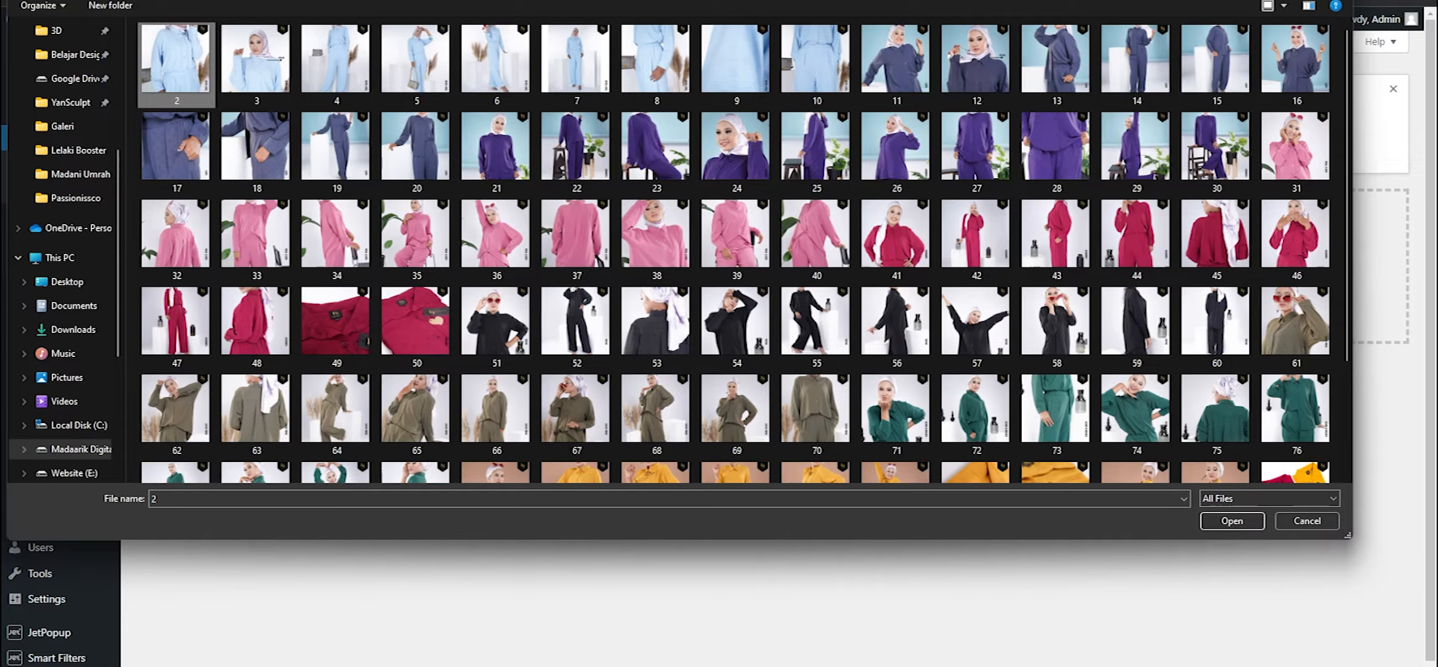
left_click(90, 0)
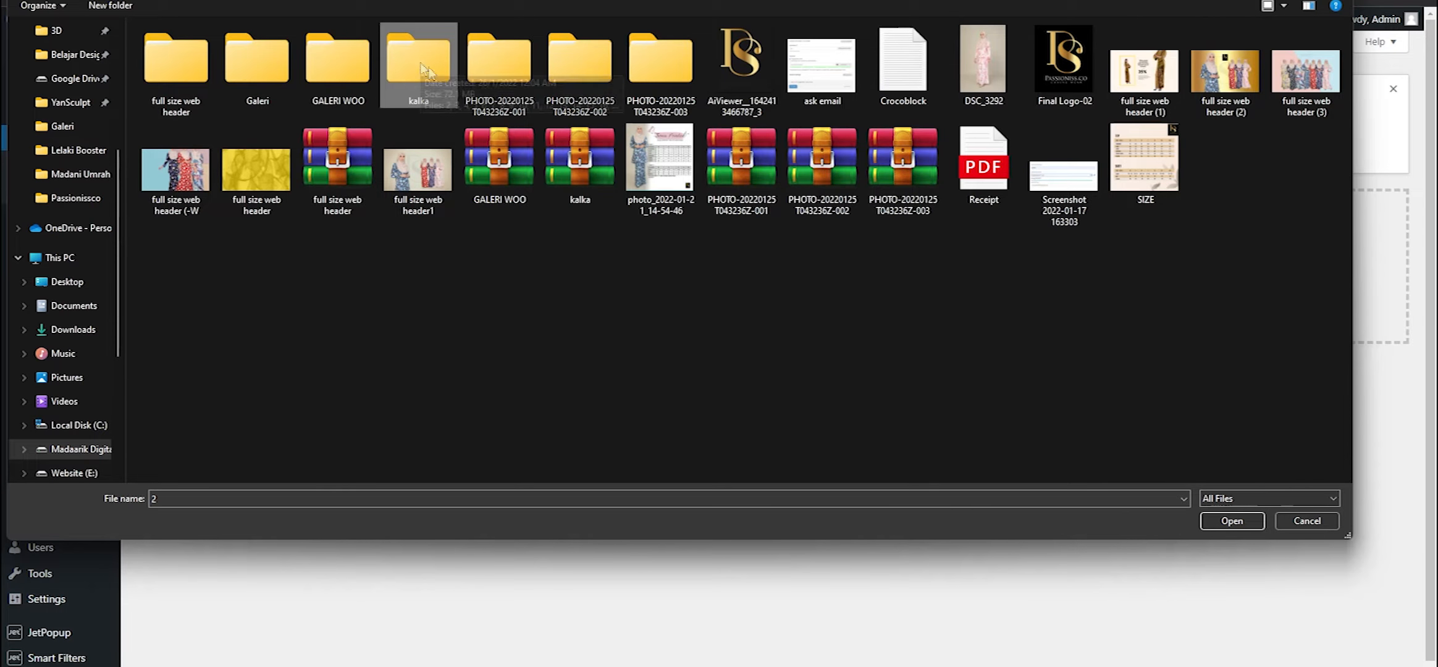
double_click(393, 70)
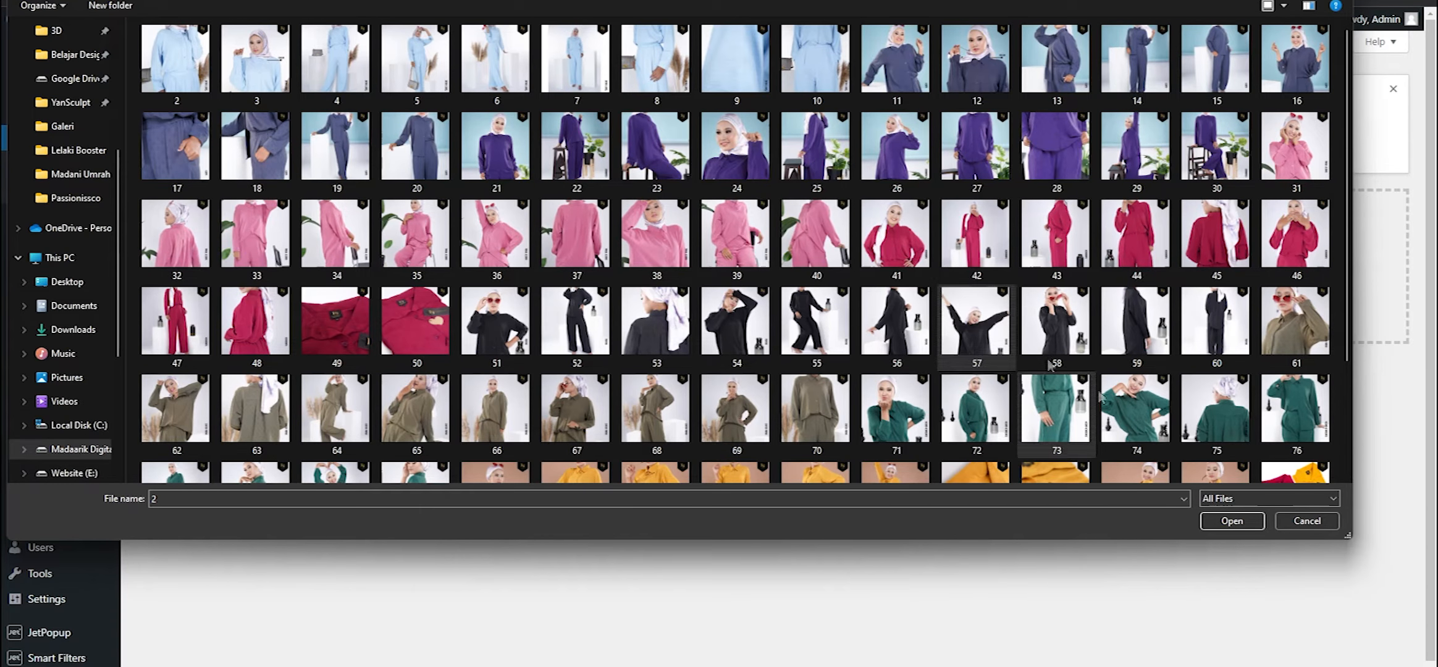
left_click(1300, 522)
Upload the image "full size web header (1)" from the Passionissco folder to the Media Library
left_click(762, 301)
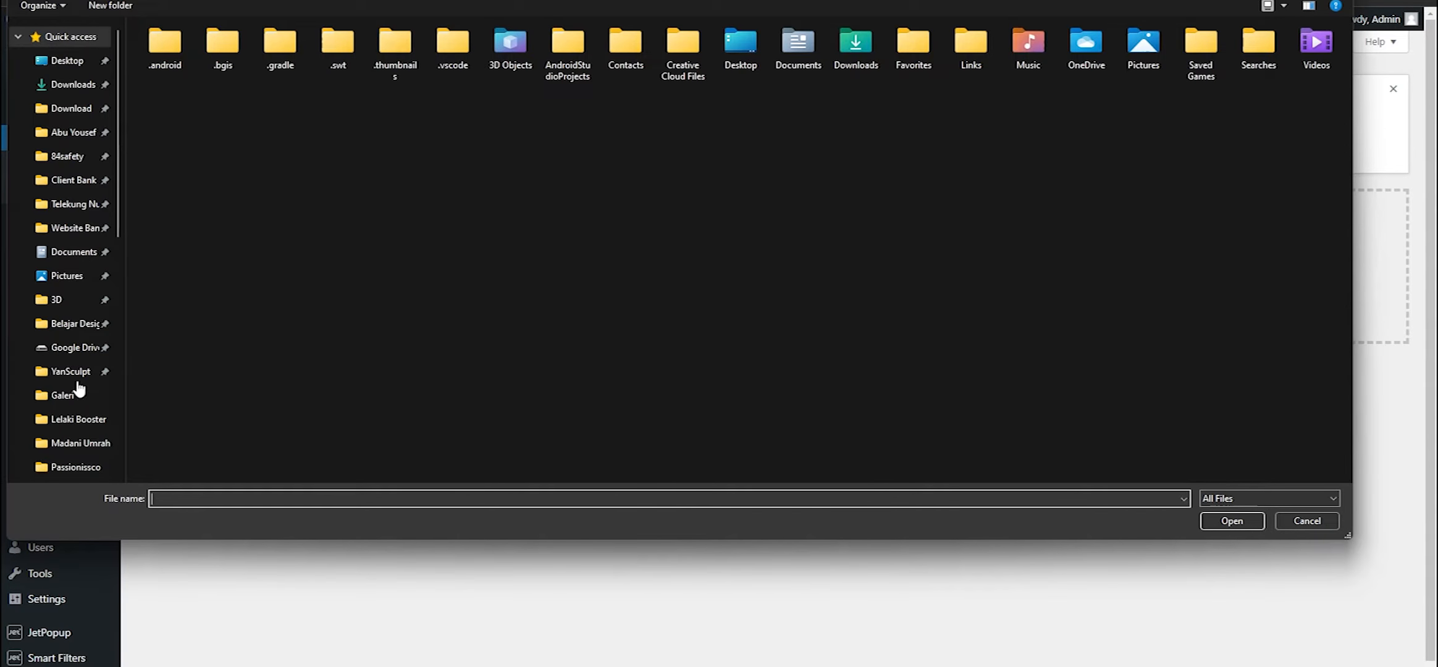
left_click(65, 467)
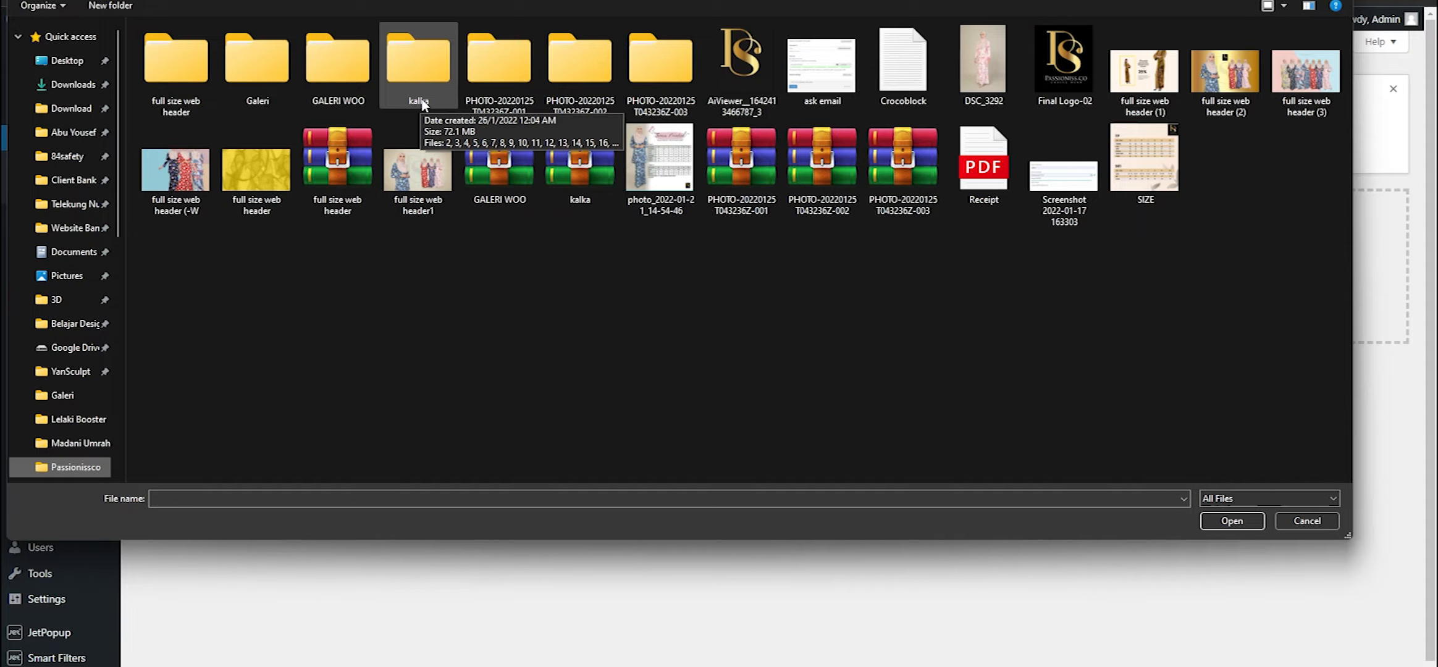
left_click(1144, 73)
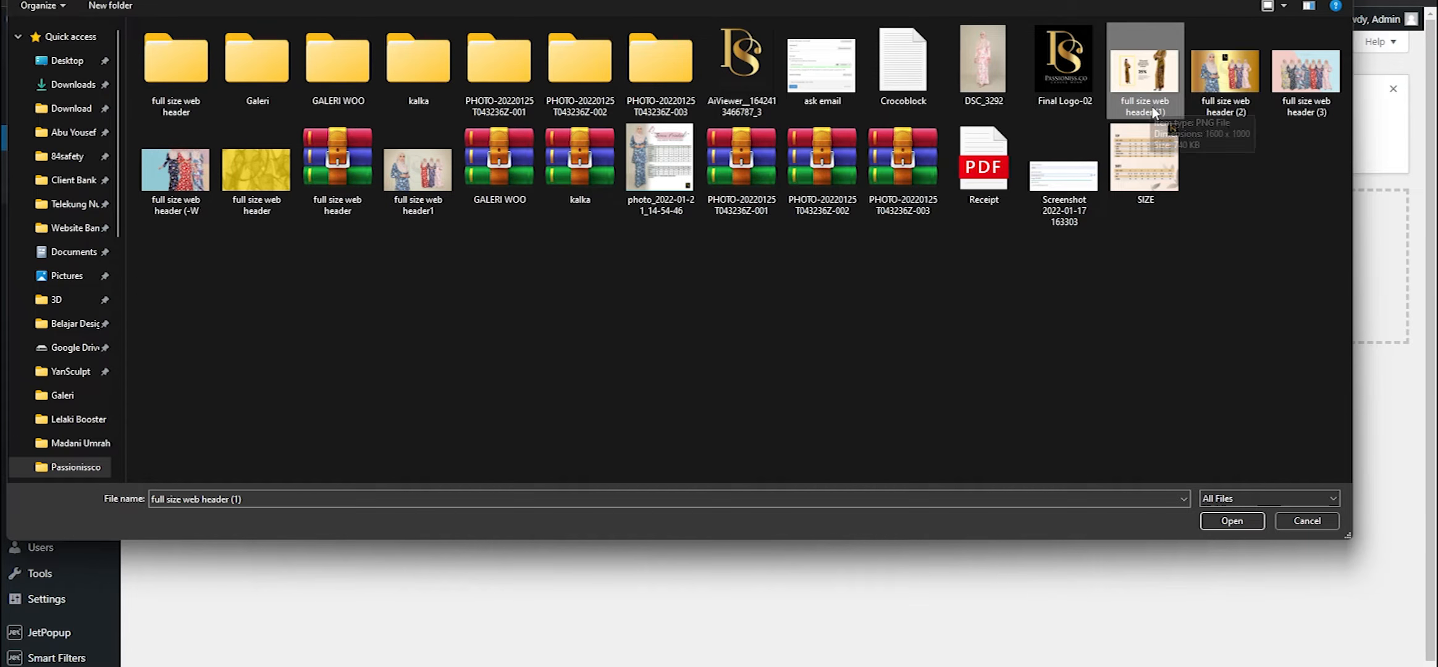
left_click(1230, 525)
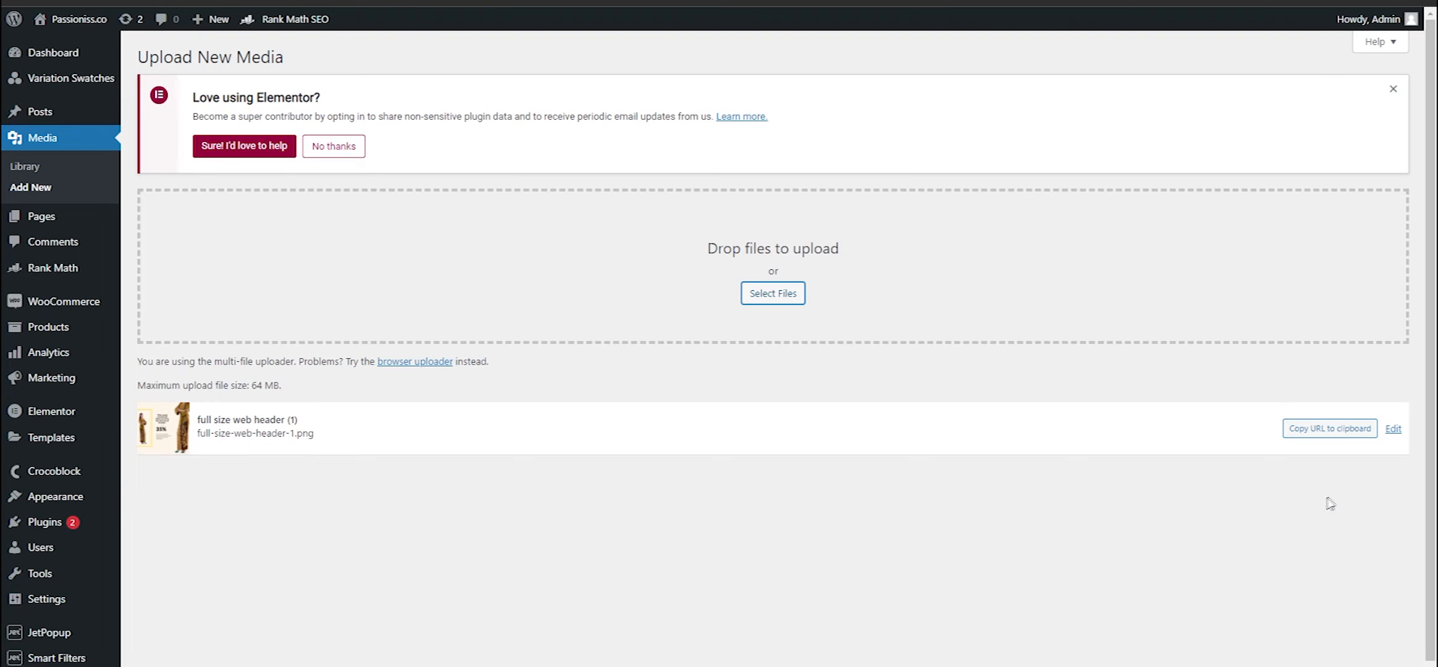
Permanently delete the uploaded image "full size web header (1)" from the Media Library
scroll(1308, 600, "down", 1)
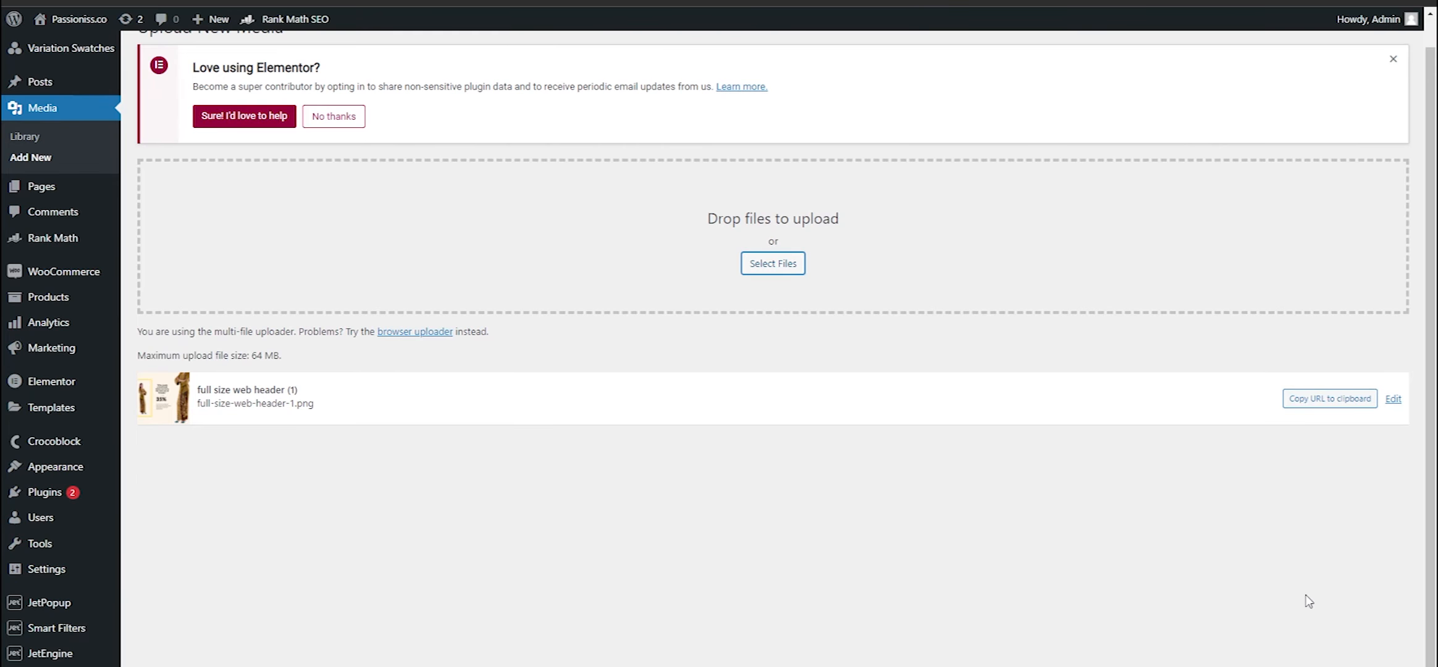
scroll(1310, 516, "up", 1)
mouse_move(76, 290)
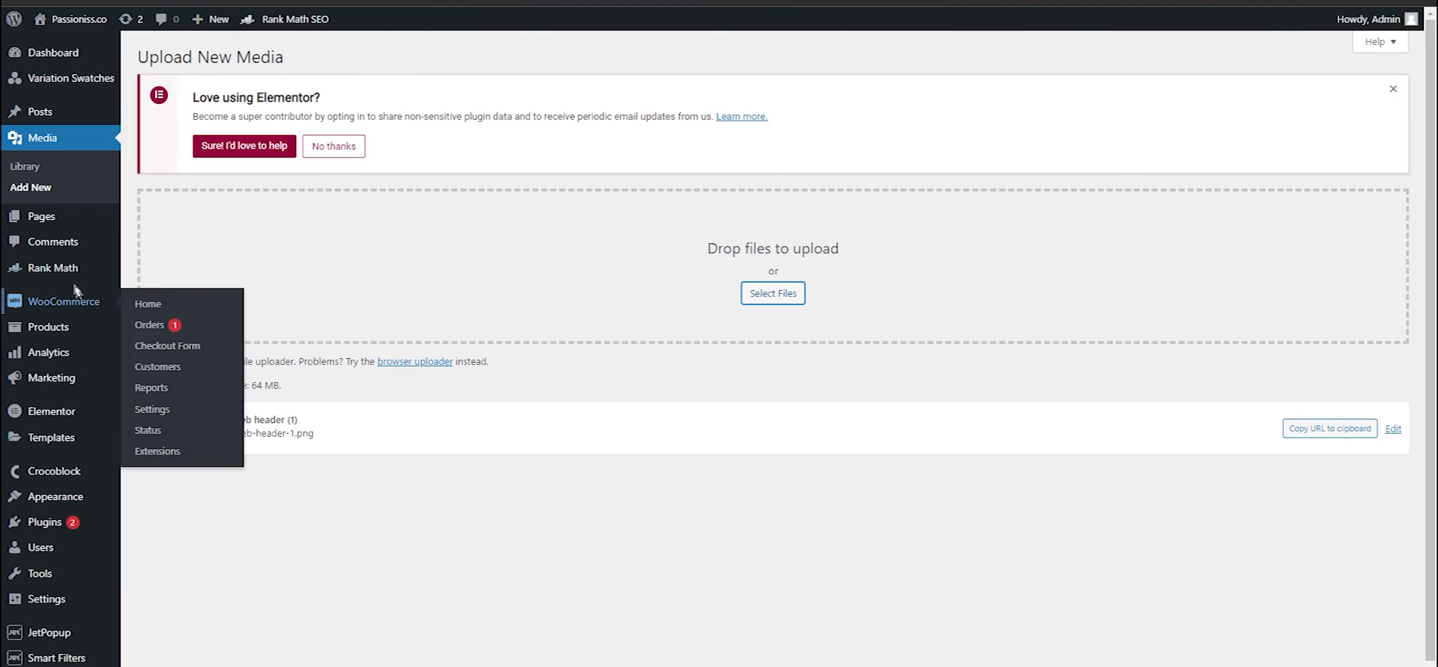
left_click(49, 170)
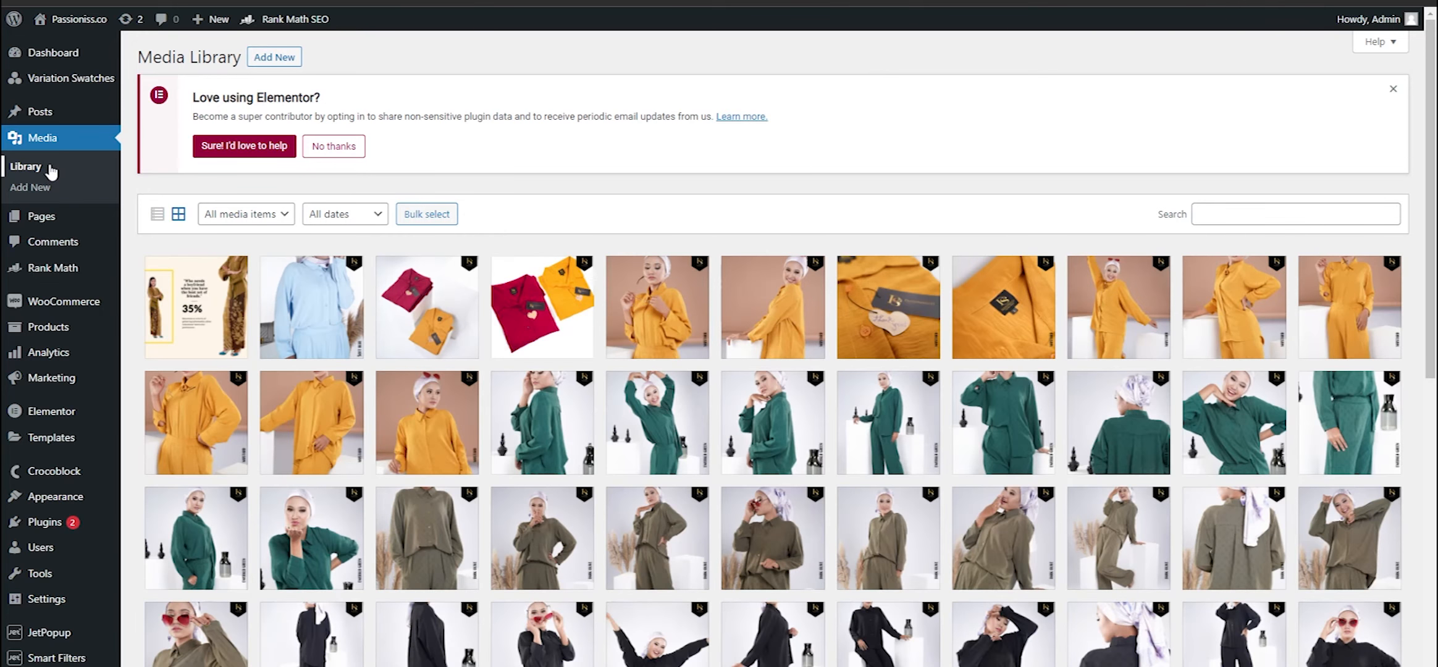
left_click(167, 307)
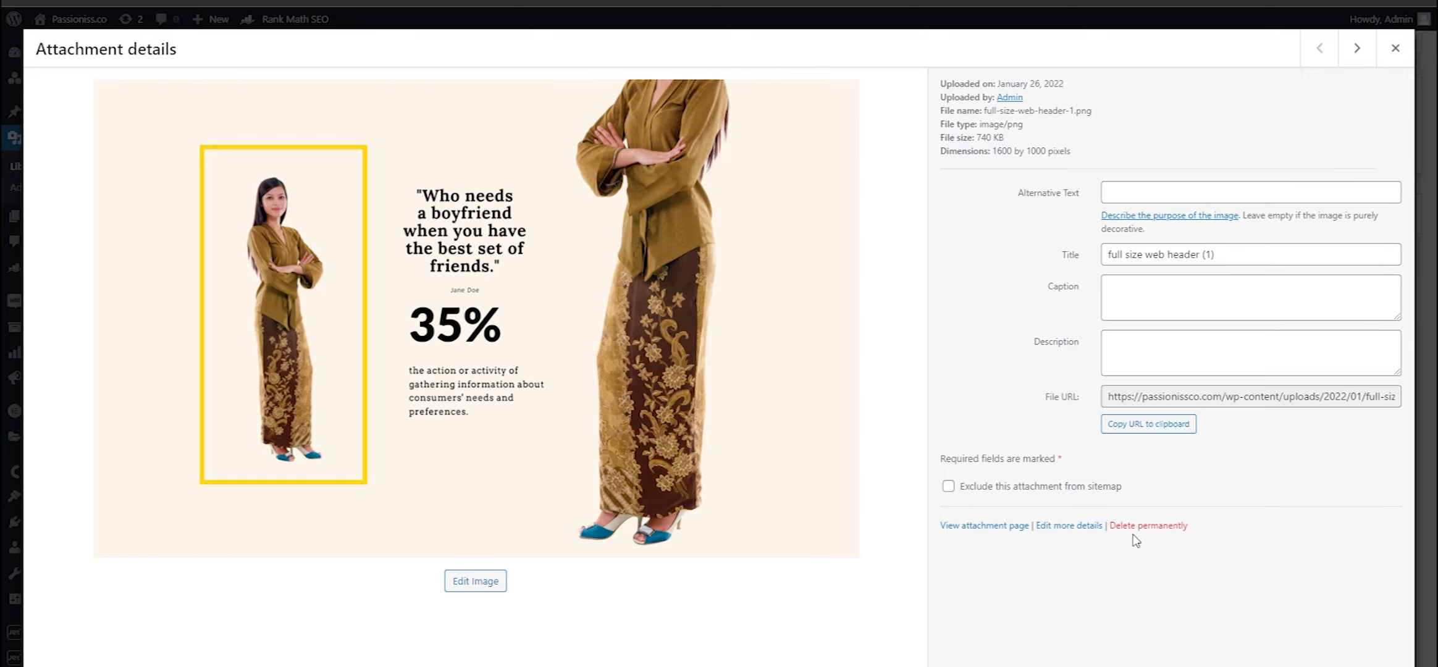
left_click(1154, 526)
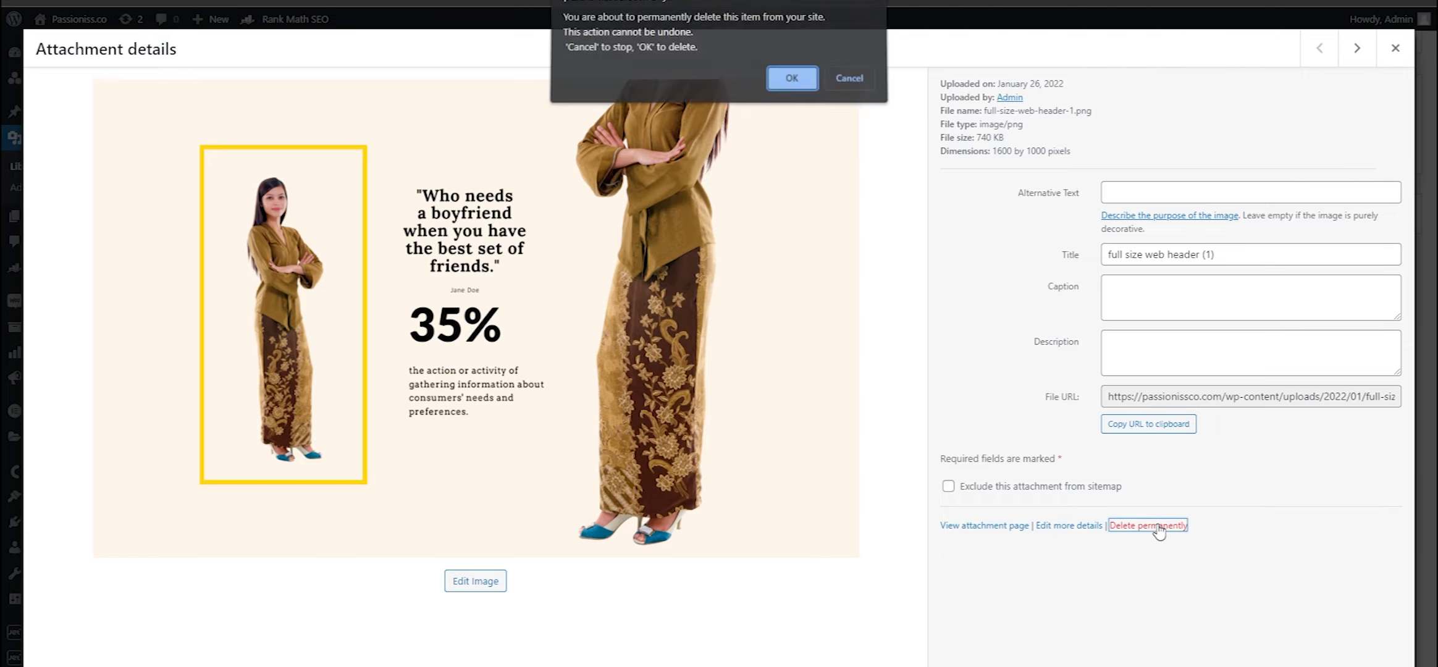
left_click(792, 84)
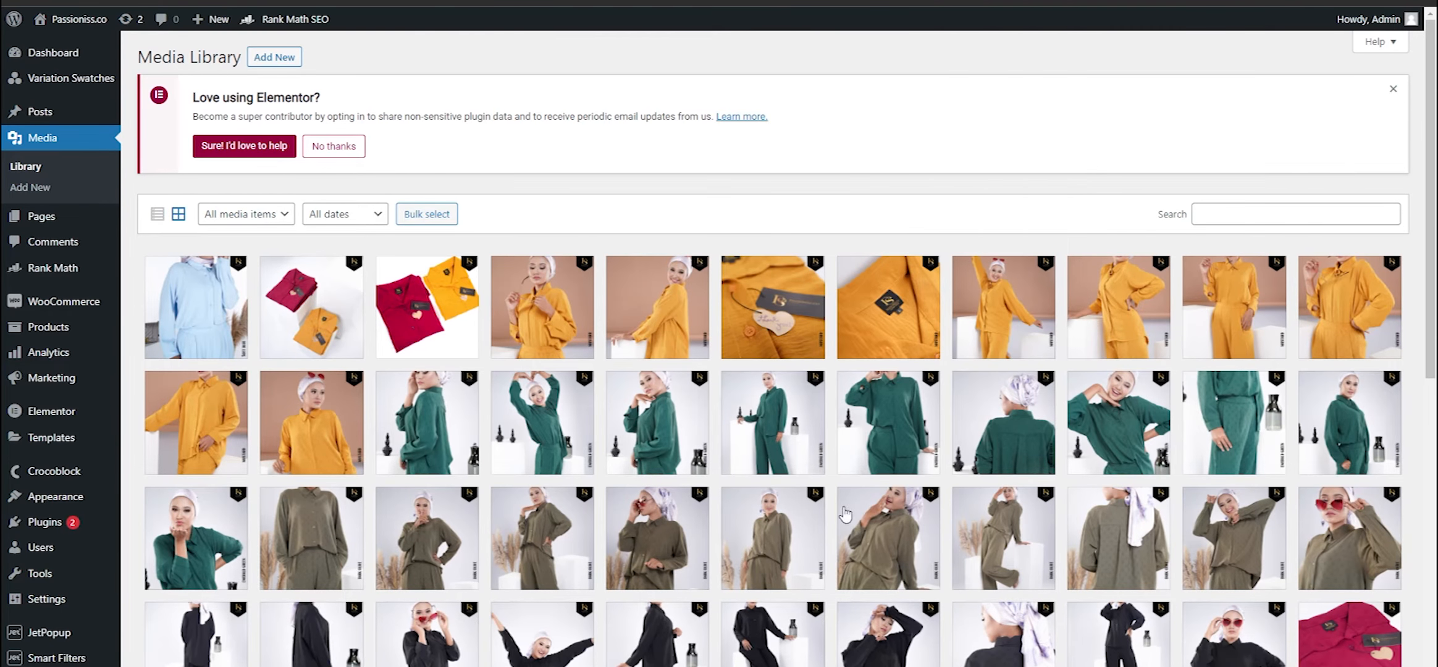
Look through the images in the Media Library, check the page for adding new media, and return to the library
scroll(865, 525, "down", 10)
scroll(899, 545, "up", 7)
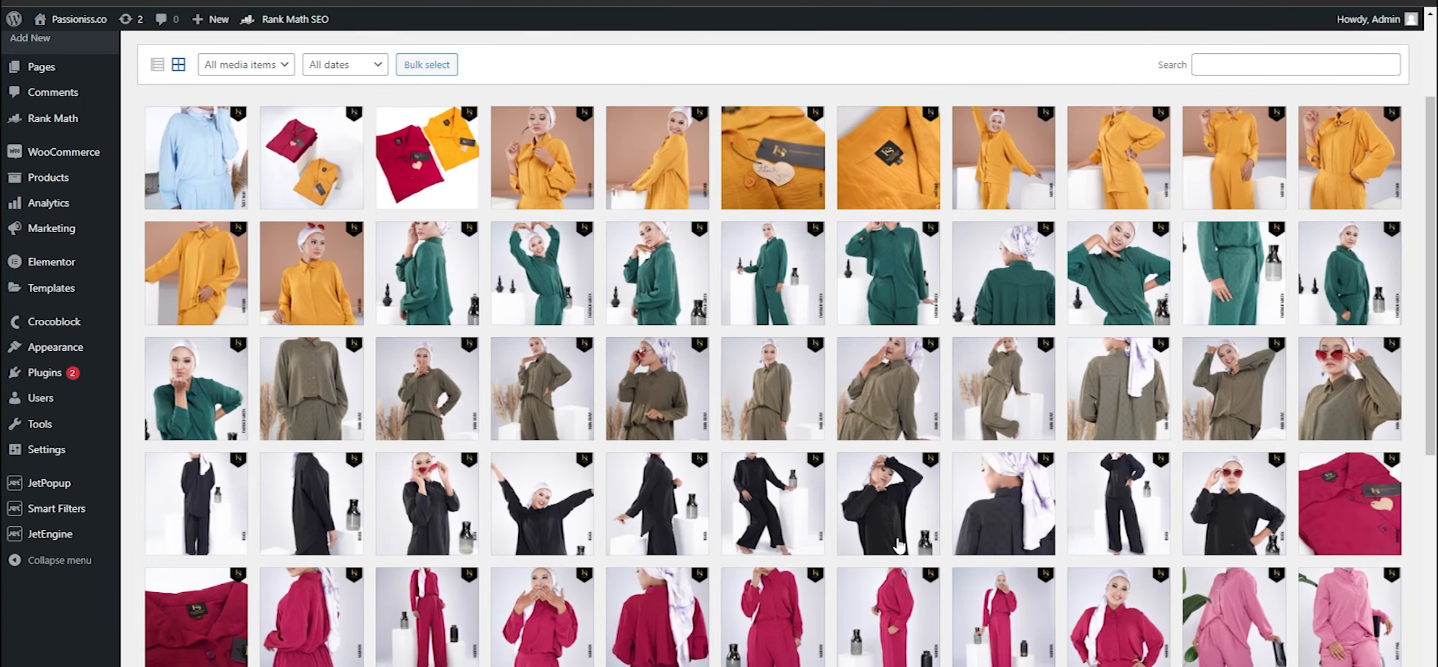
scroll(899, 545, "up", 3)
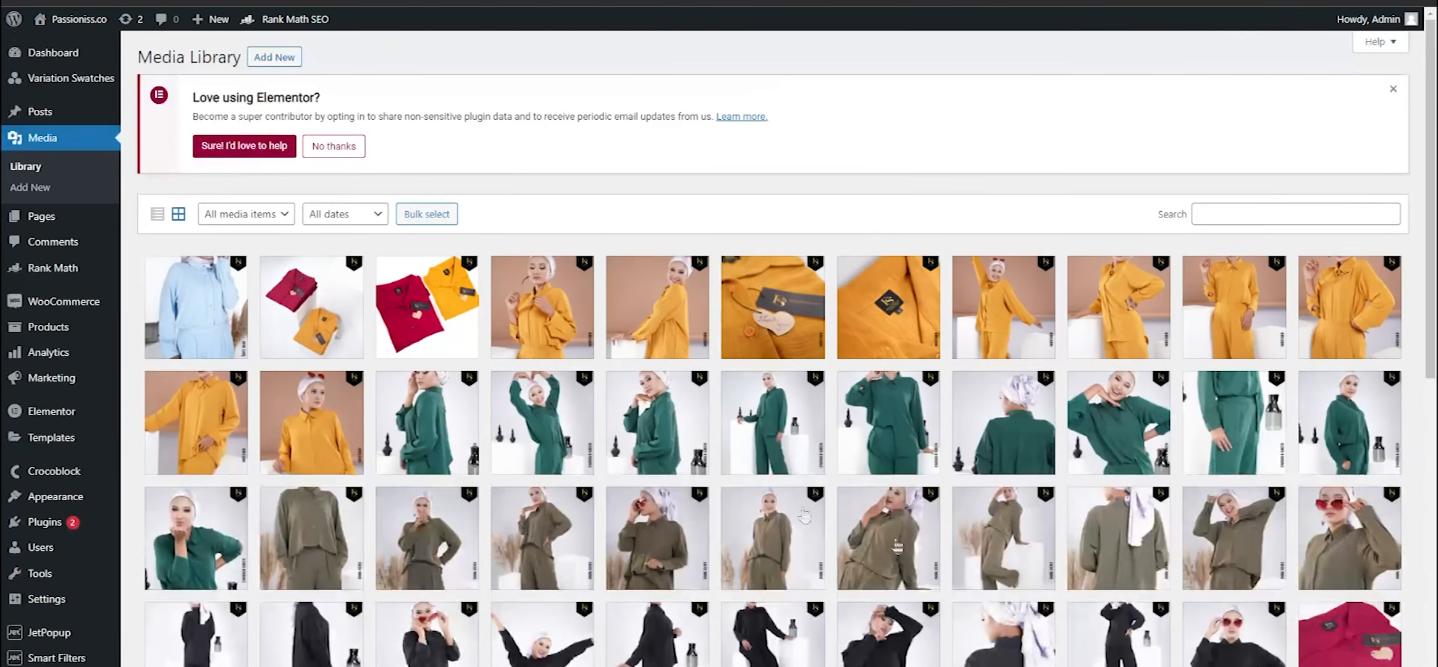
left_click(72, 190)
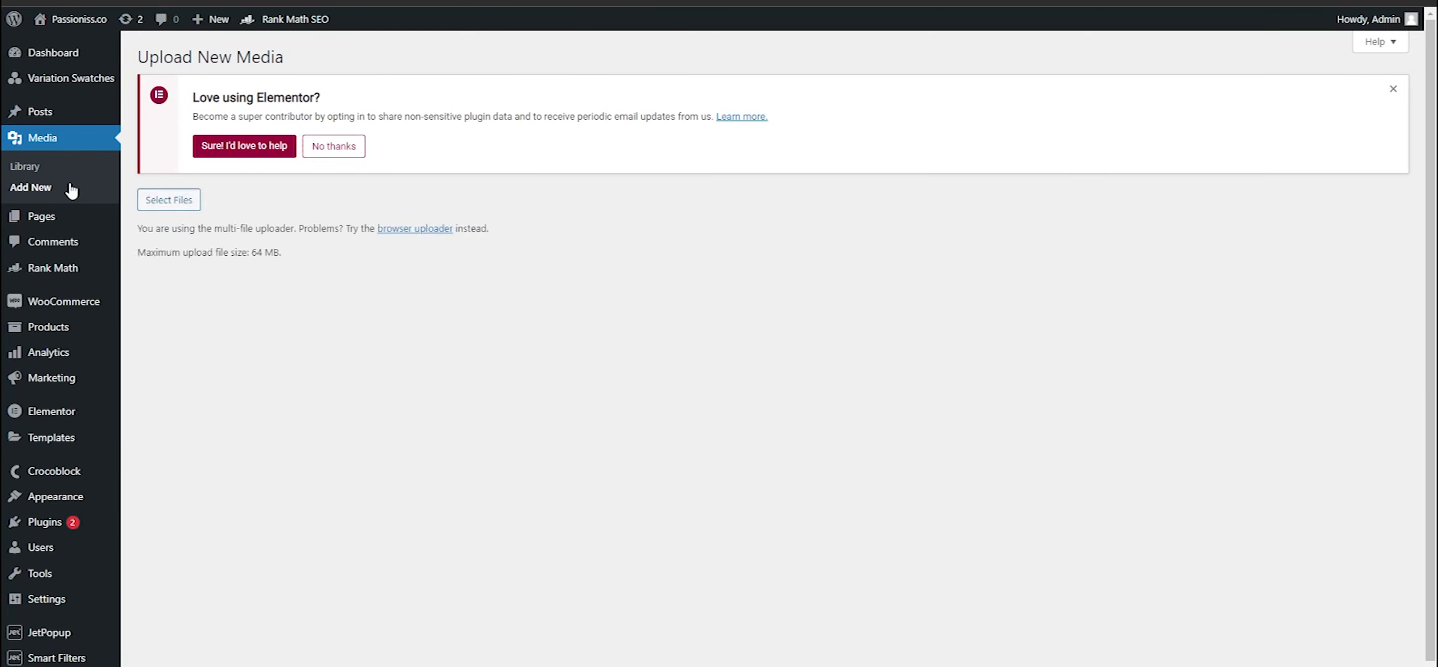
left_click(73, 164)
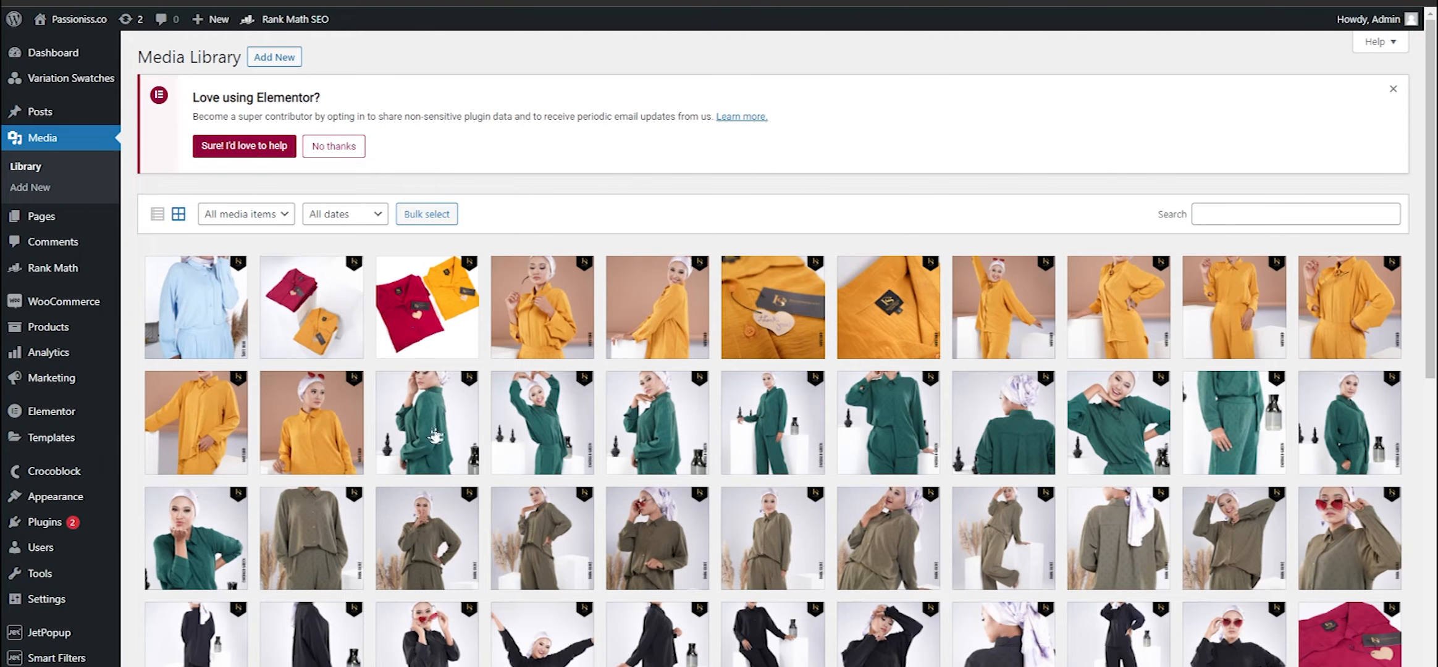
Activate the reSmush.it Image Optimizer plugin from the installed plugins
mouse_move(60, 526)
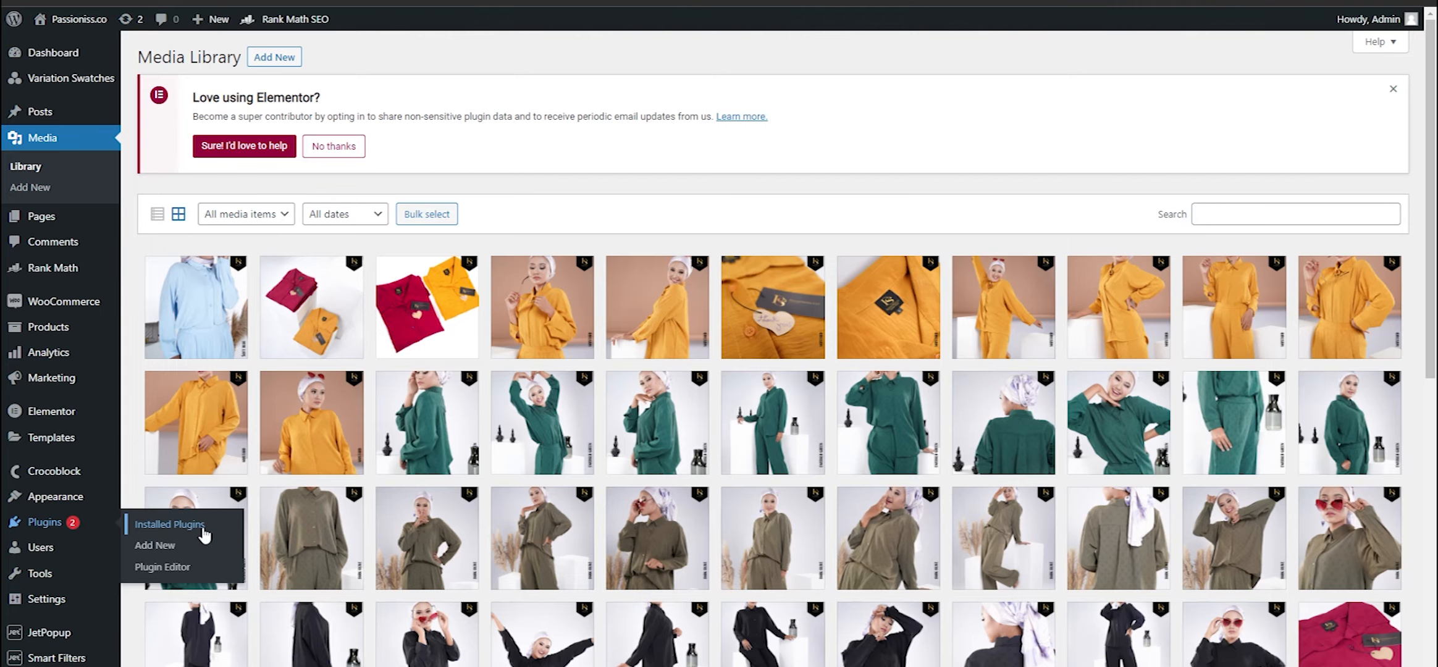
left_click(259, 146)
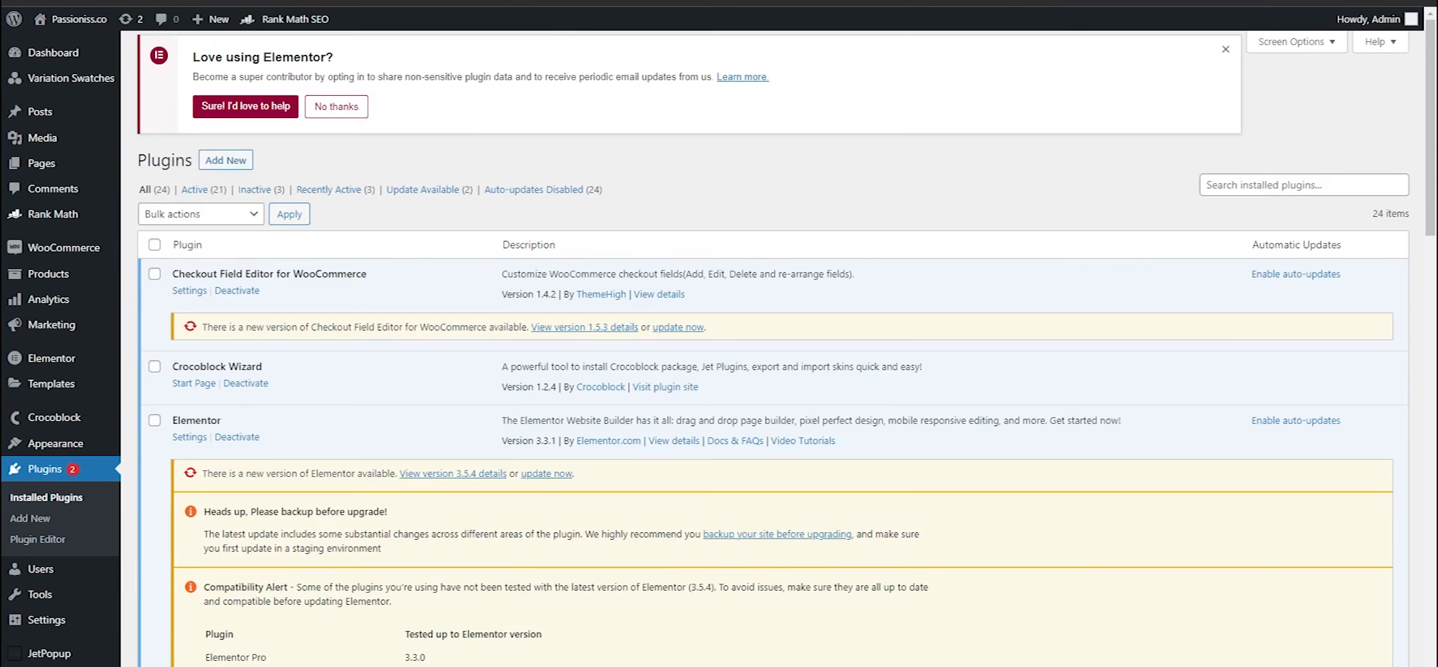
scroll(309, 494, "down", 15)
scroll(321, 524, "down", 5)
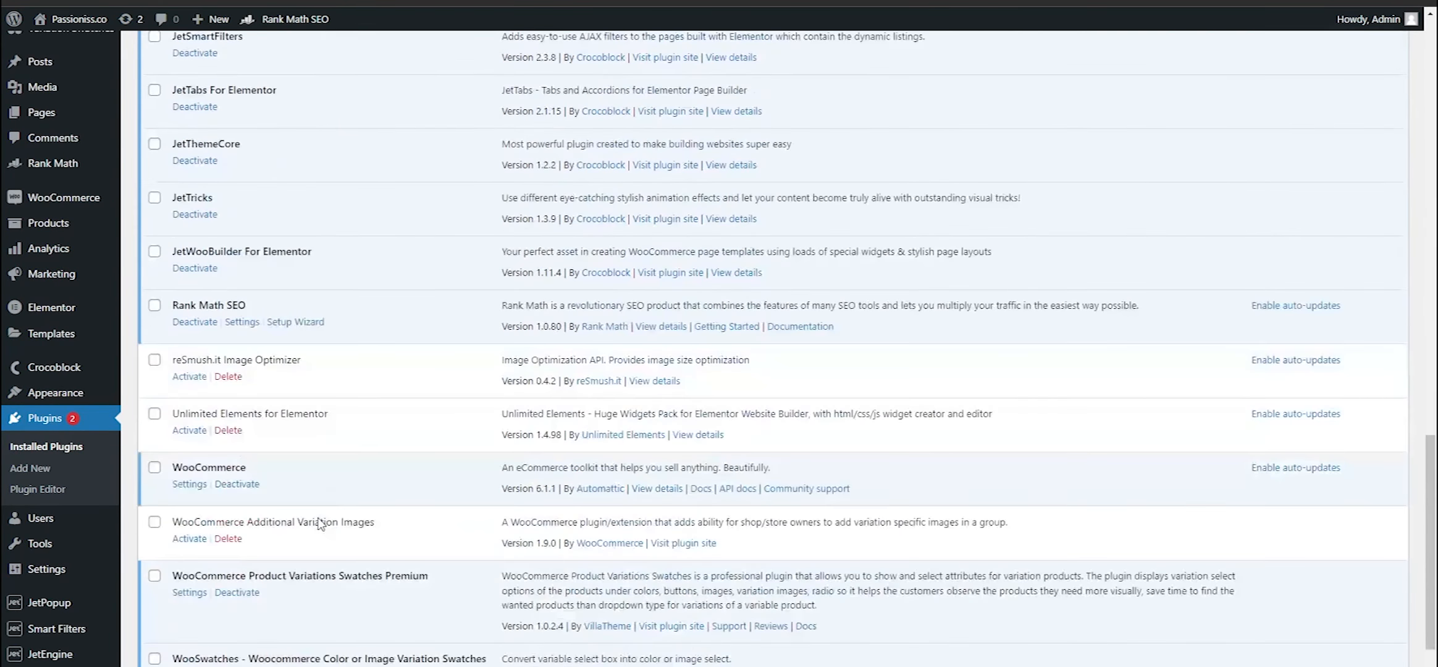
left_click(186, 377)
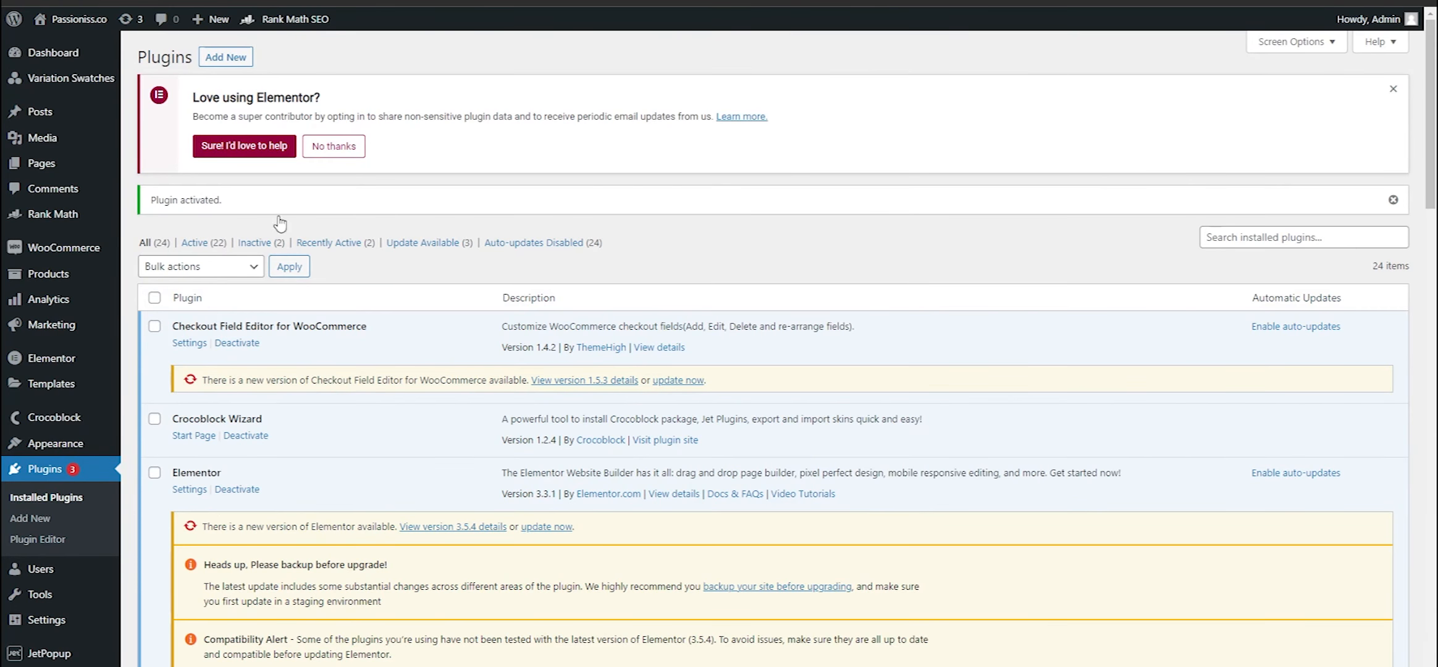
Open the reSmush.it settings for the media files and start optimizing all unoptimized pictures
mouse_move(75, 149)
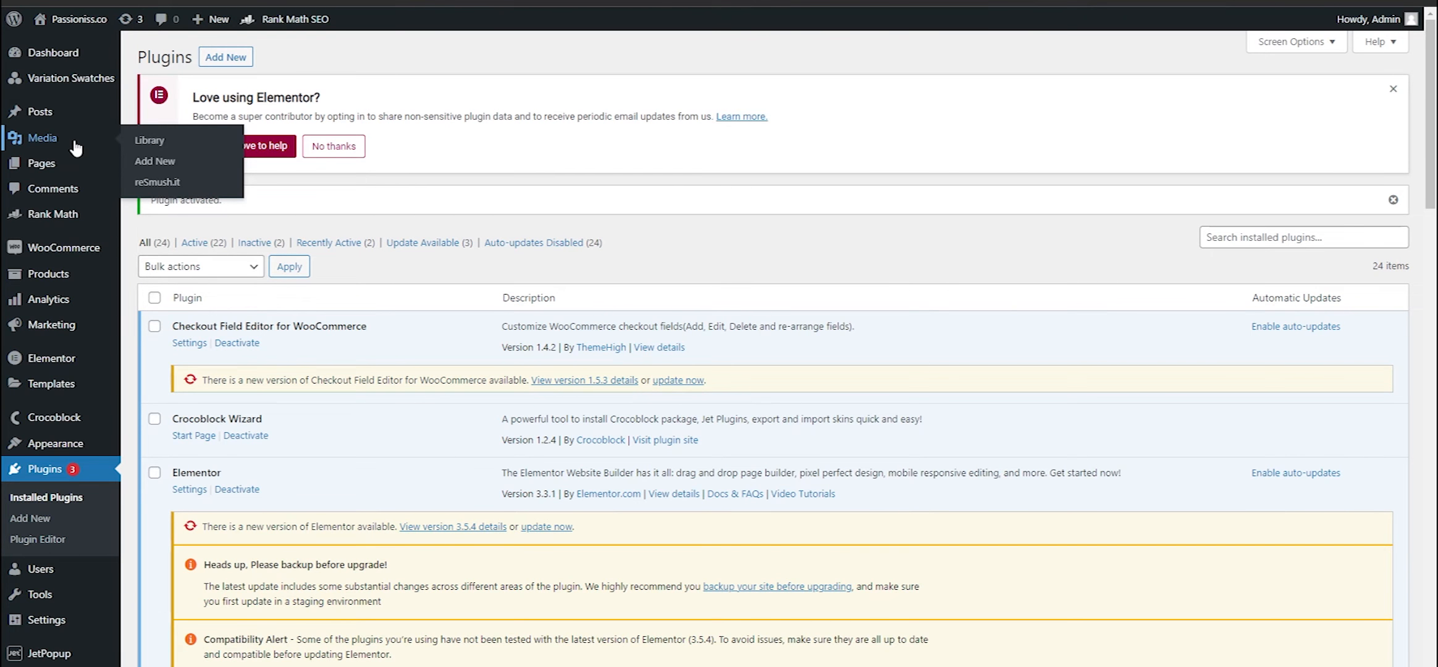
left_click(73, 139)
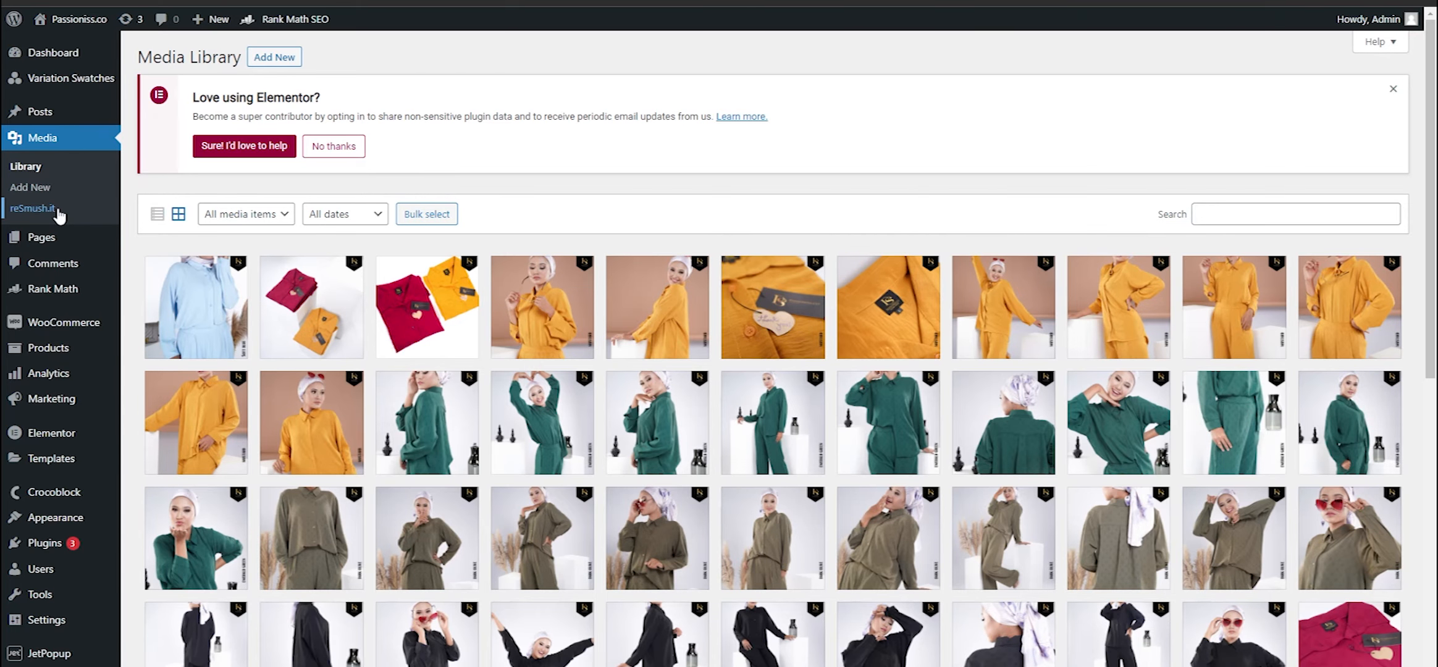
left_click(34, 209)
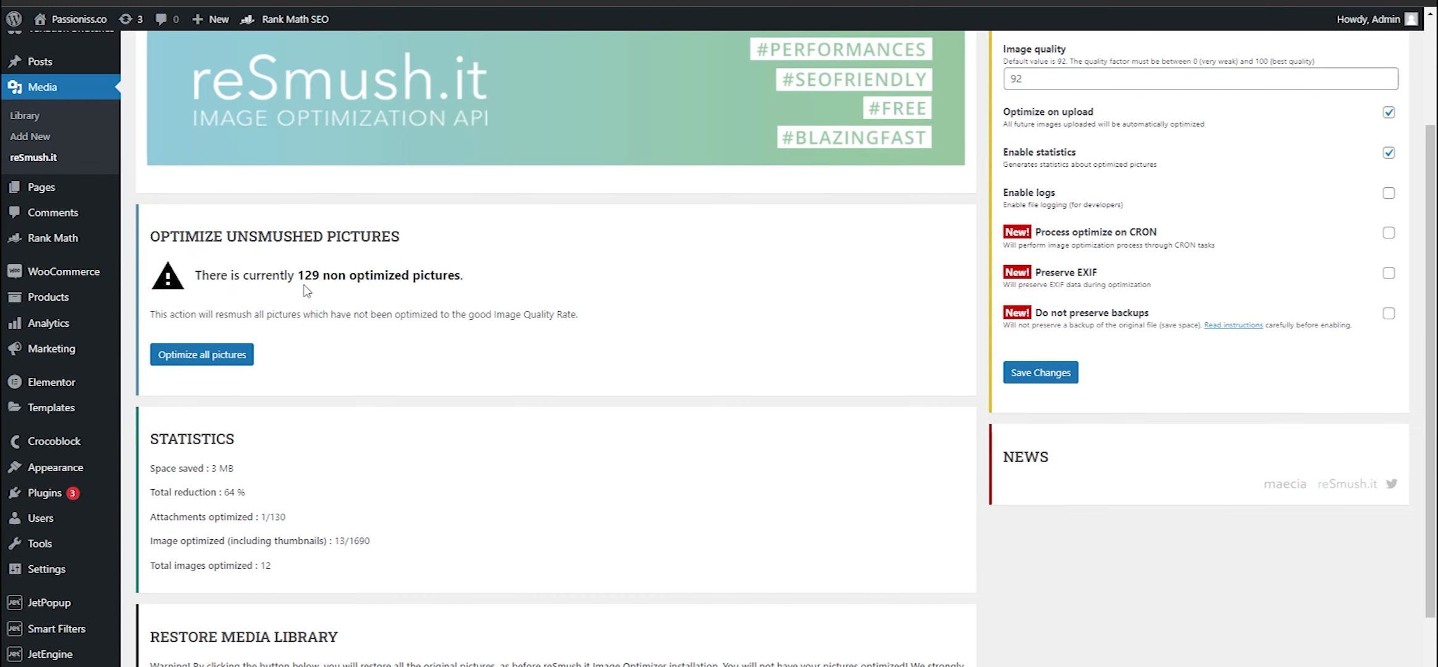
left_click_drag(319, 275, 487, 277)
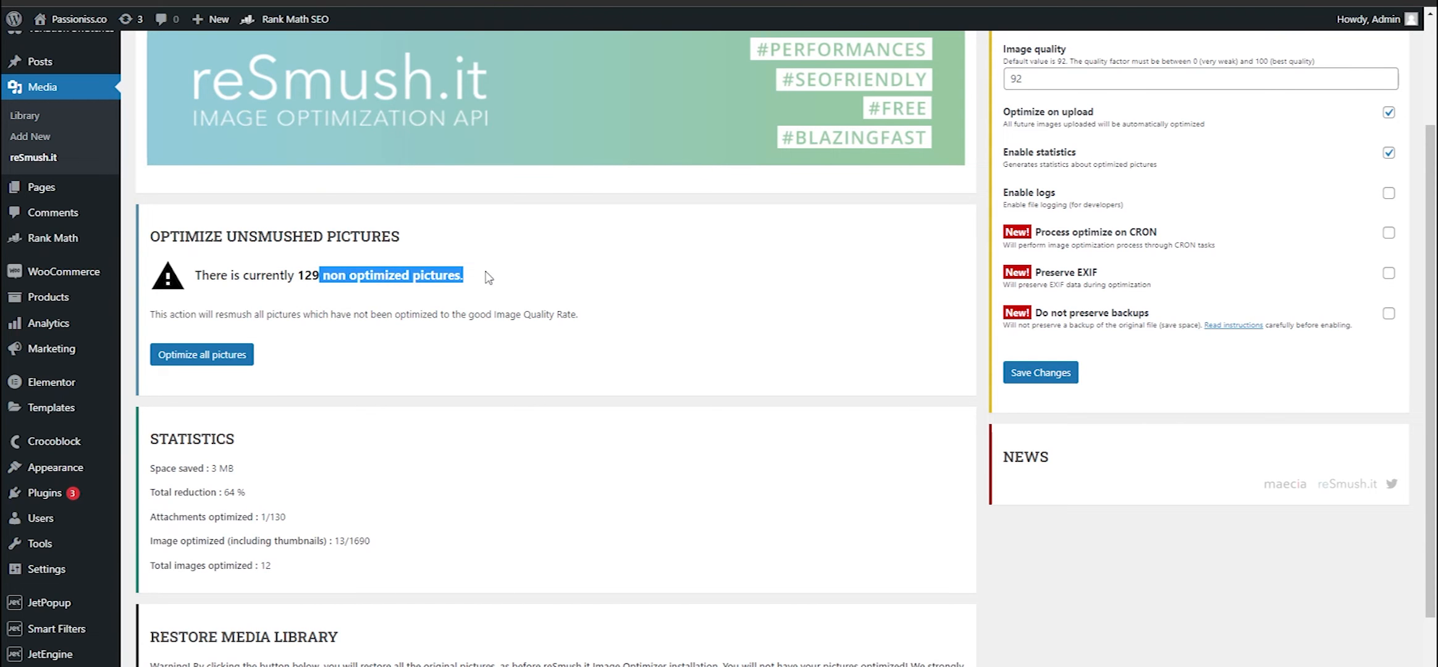
left_click(488, 277)
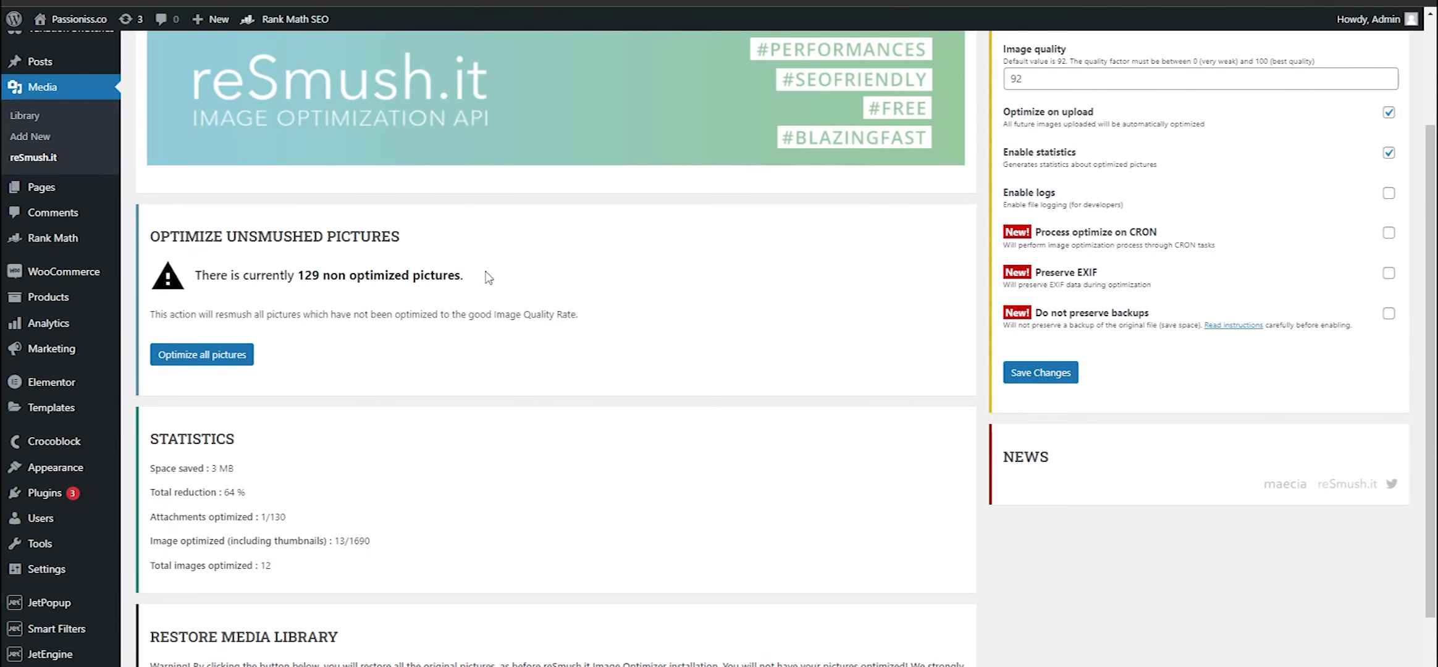
left_click(205, 357)
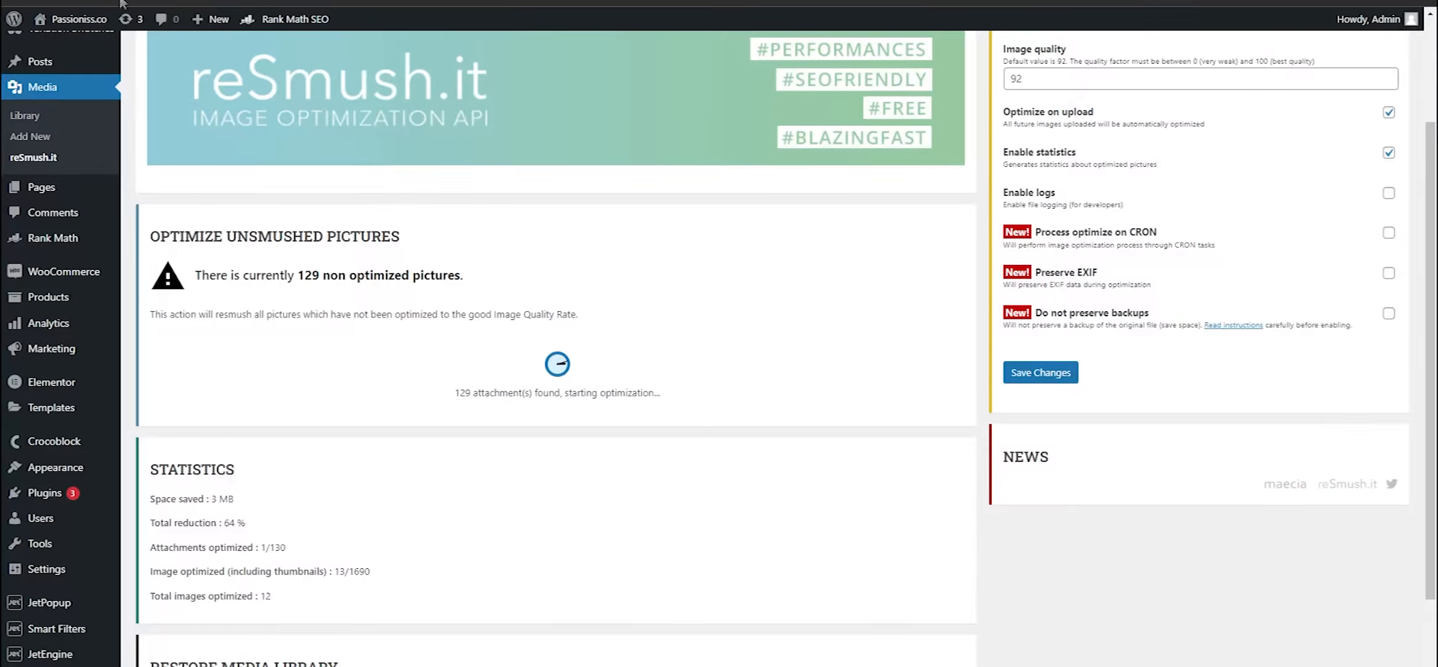
Visit the store's live home page and look through its banners, product sections and footer
mouse_move(94, 24)
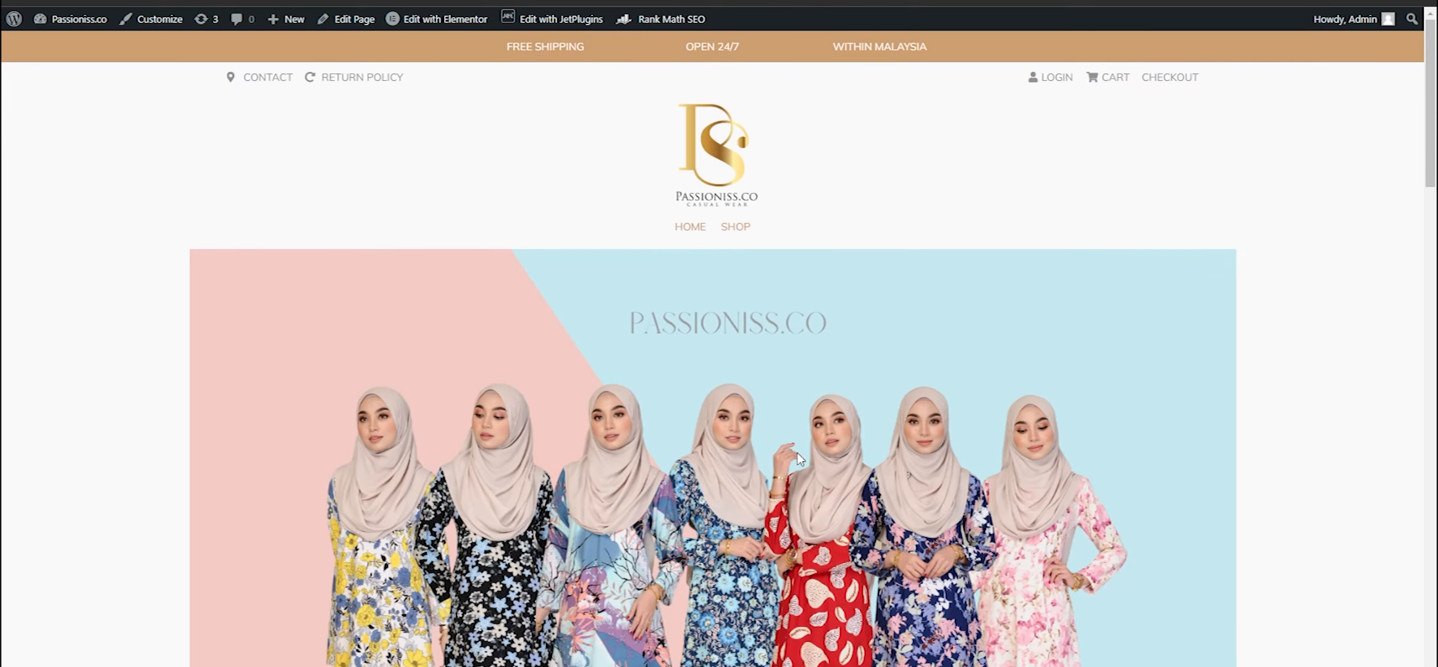
scroll(907, 417, "down", 10)
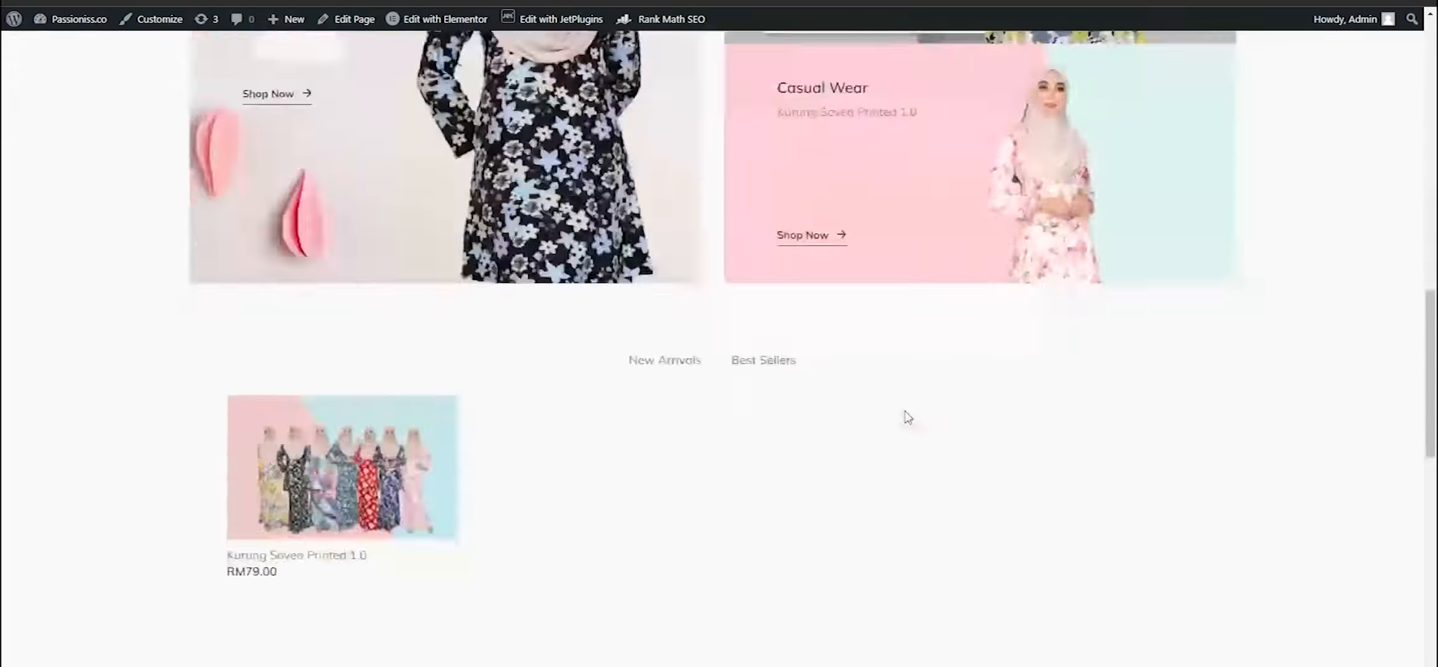
scroll(907, 417, "up", 6)
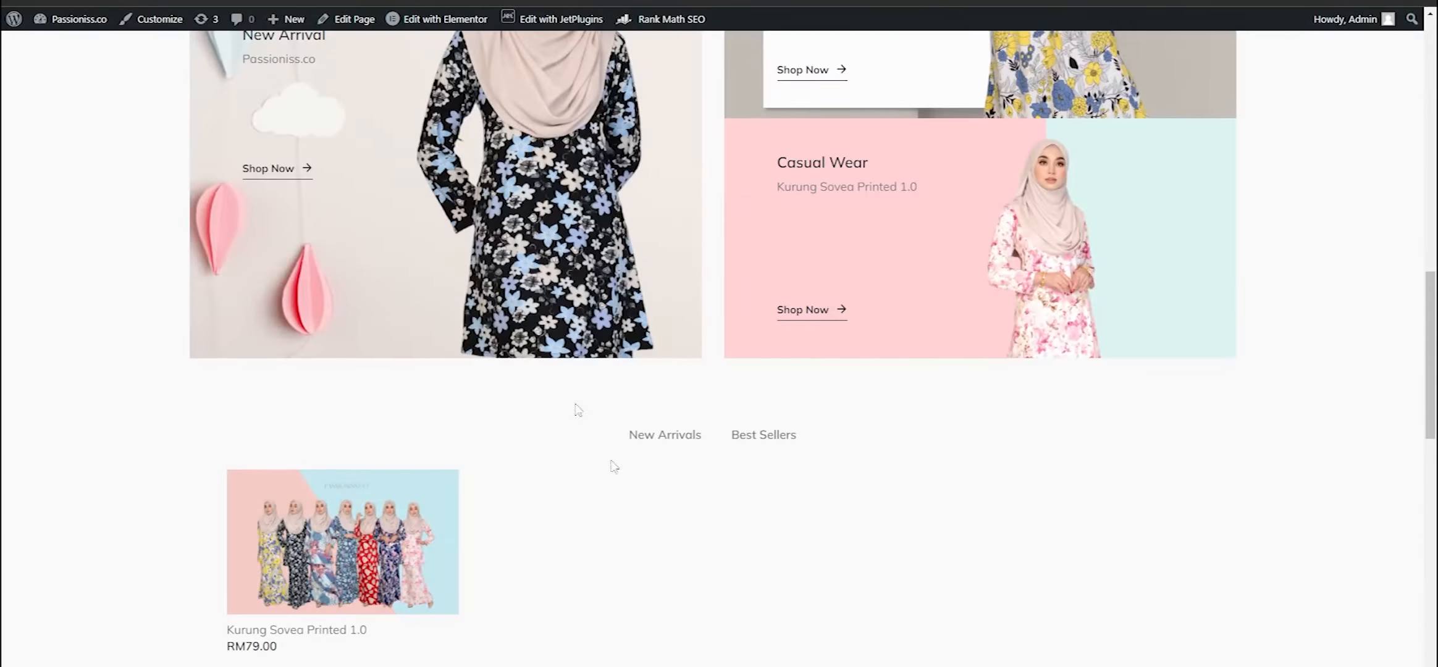
scroll(593, 372, "down", 10)
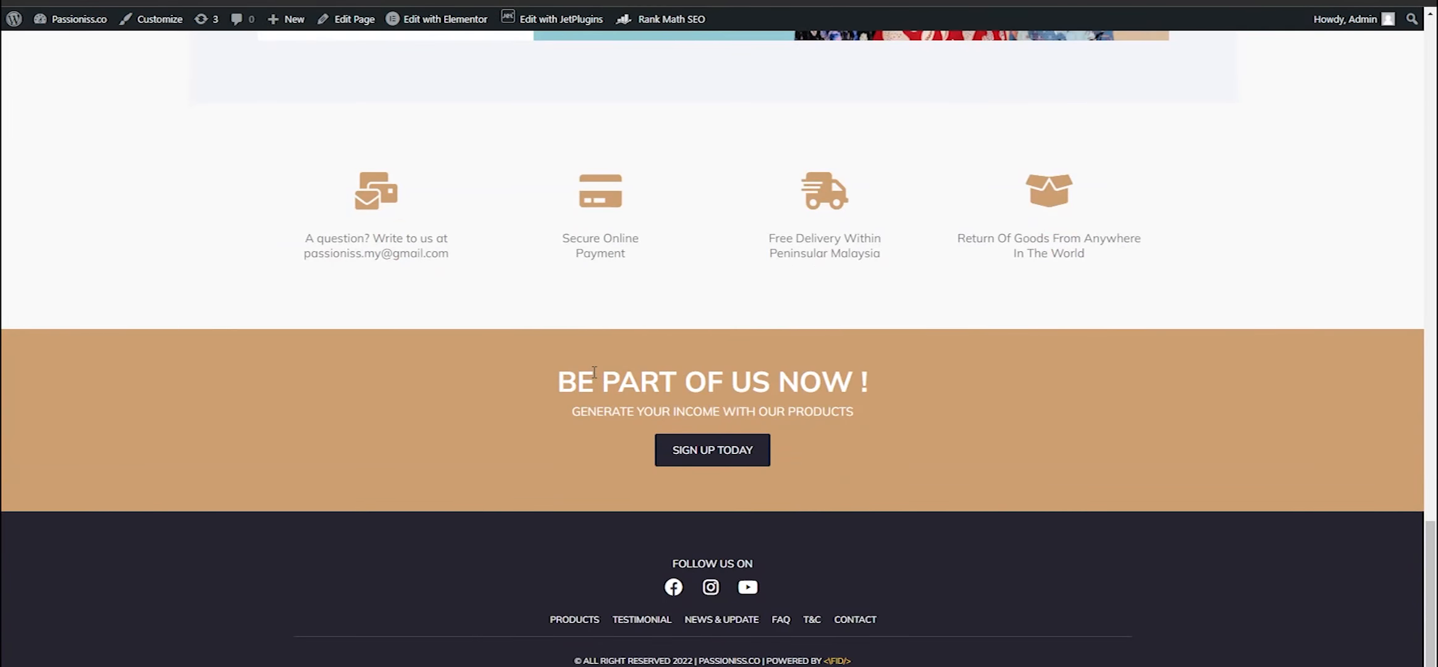
scroll(593, 372, "up", 20)
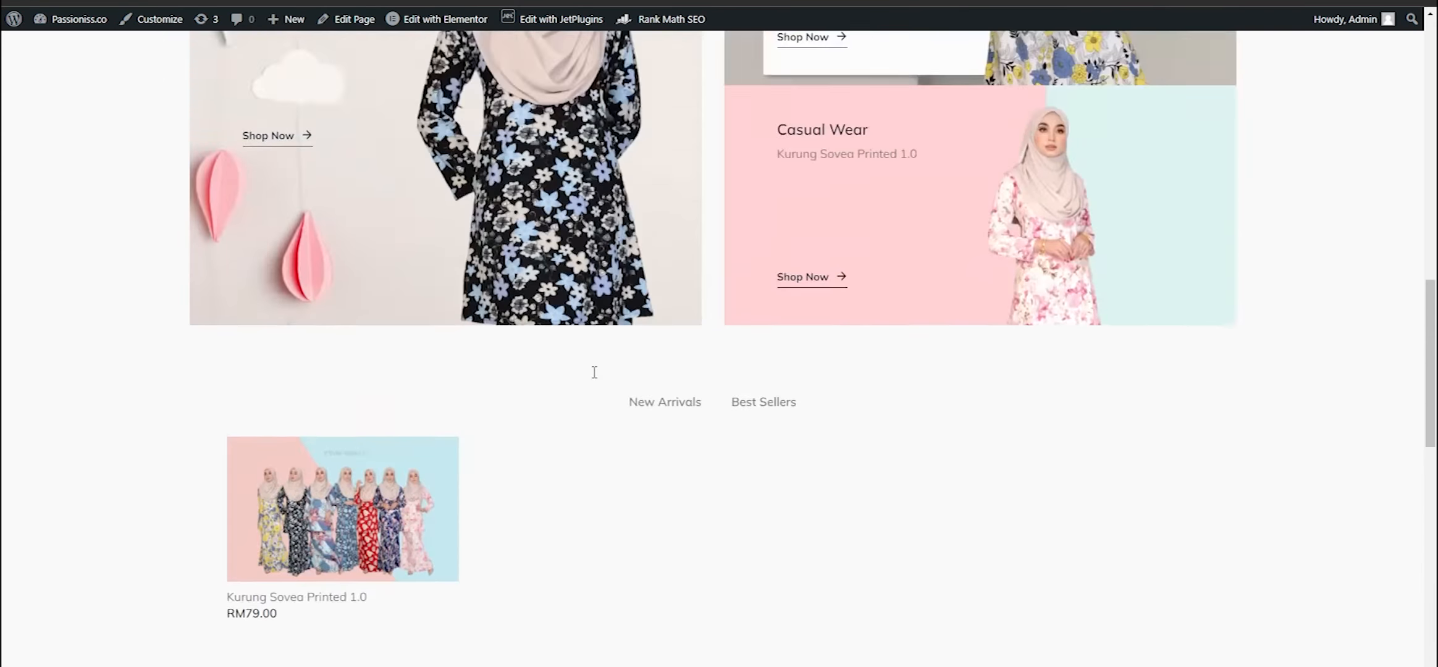